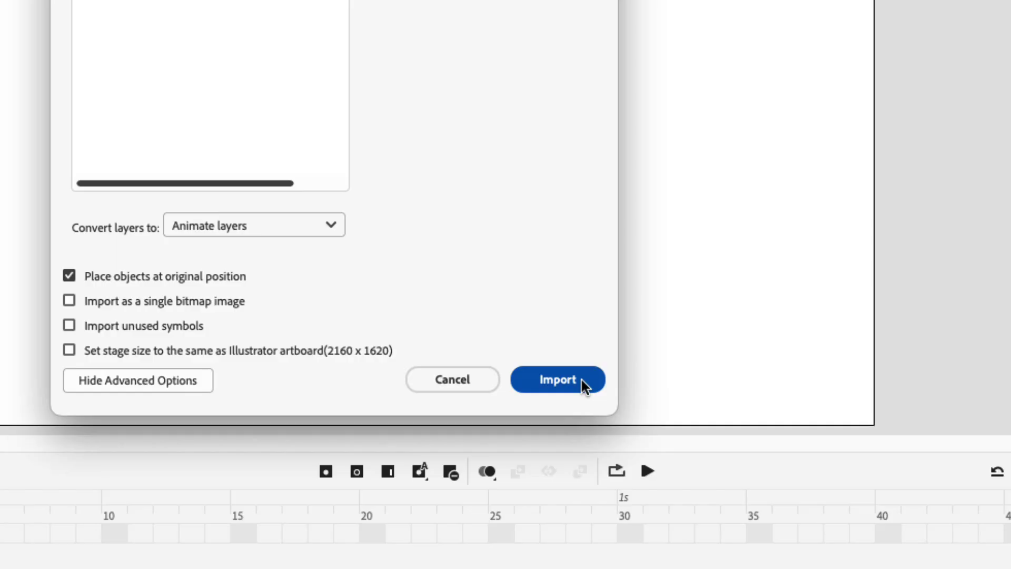
# Step: Import the layered sidebar slide artwork onto the Animate canvas stage
pyautogui.click(580, 381)
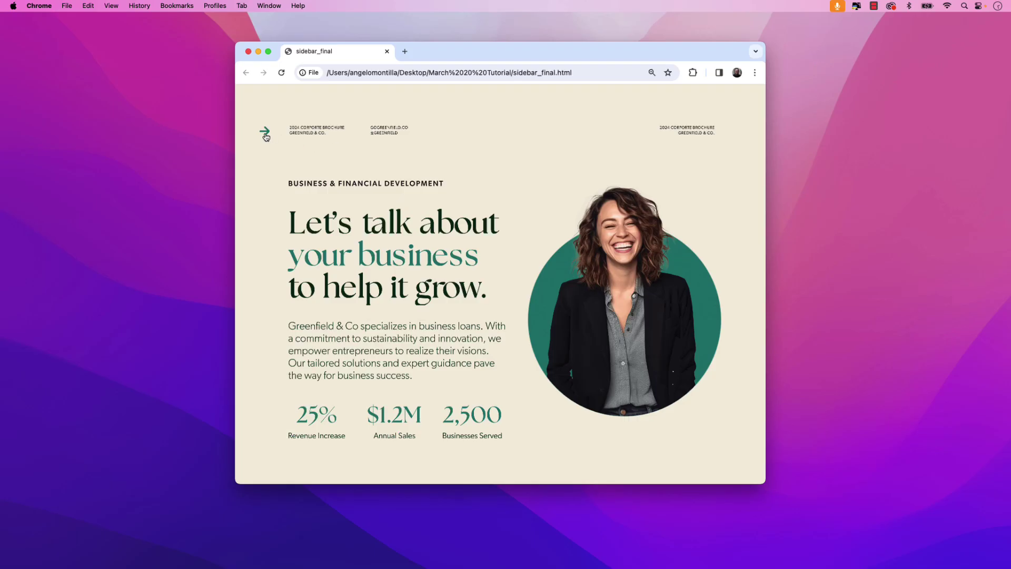
# Step: Slide the green sidebar menu open with the arrow icon, then close it with the X
pyautogui.click(265, 132)
pyautogui.click(265, 132)
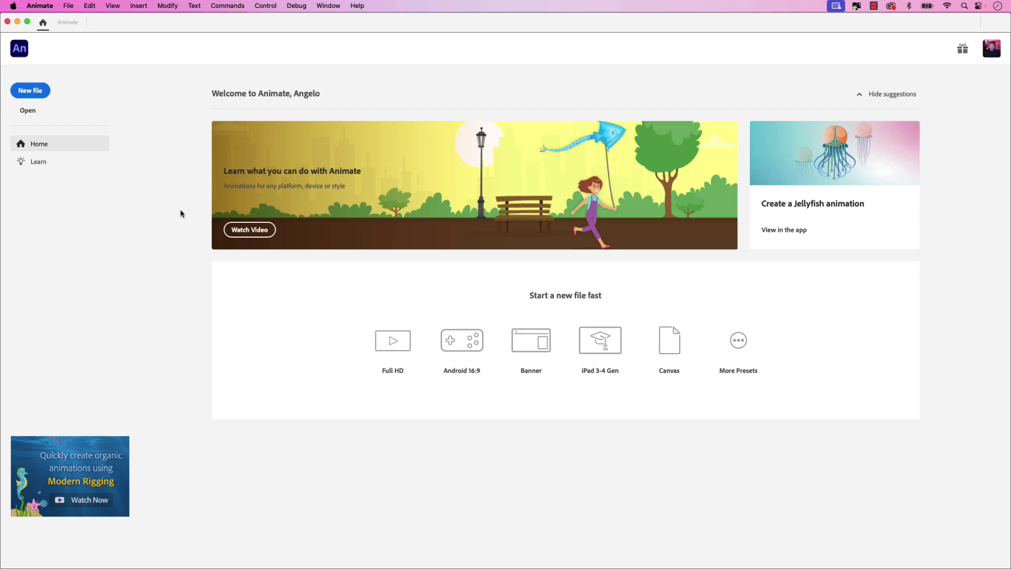
# Step: Start a new document sized 2160 wide by 1620 high
pyautogui.click(39, 97)
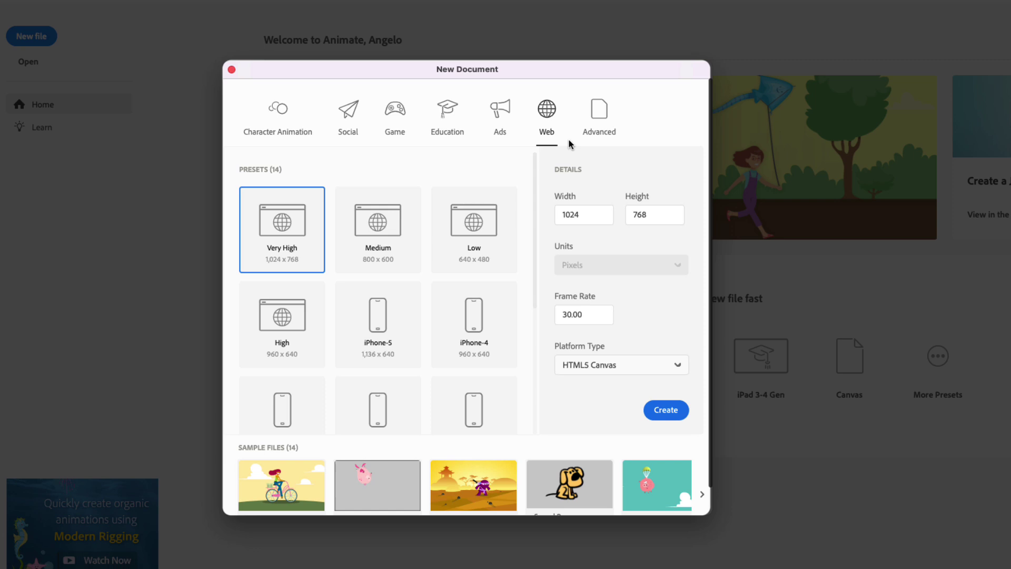
pyautogui.click(584, 214)
pyautogui.moveTo(584, 214); pyautogui.dragTo(555, 214)
pyautogui.write('2')
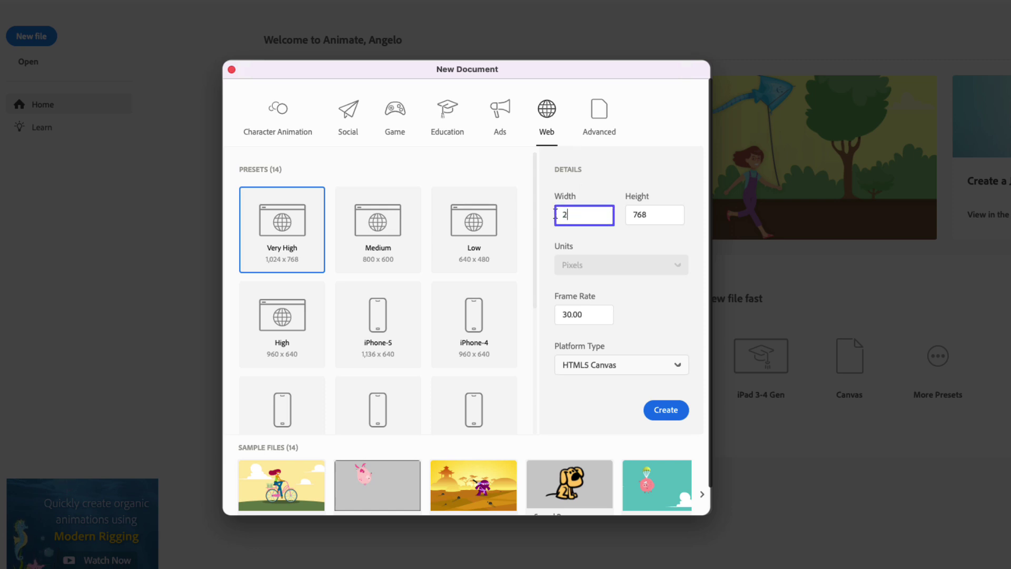
pyautogui.write('160')
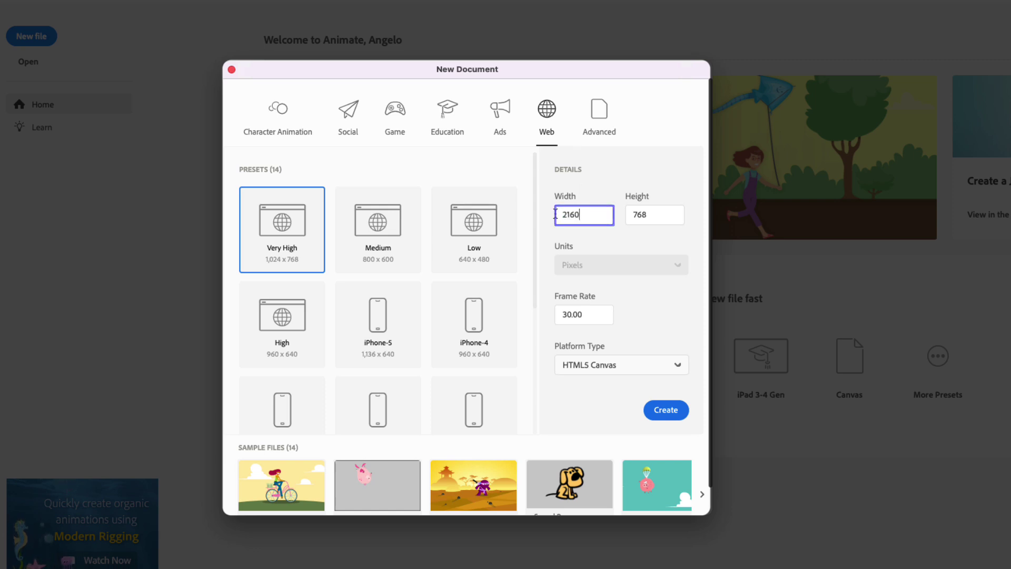
pyautogui.press('Tab')
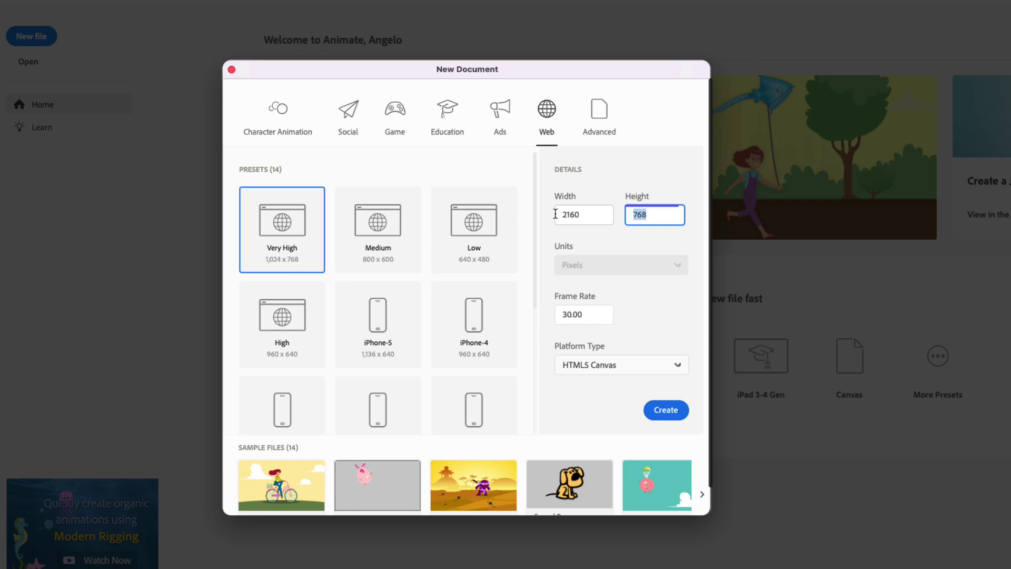
pyautogui.write('1620')
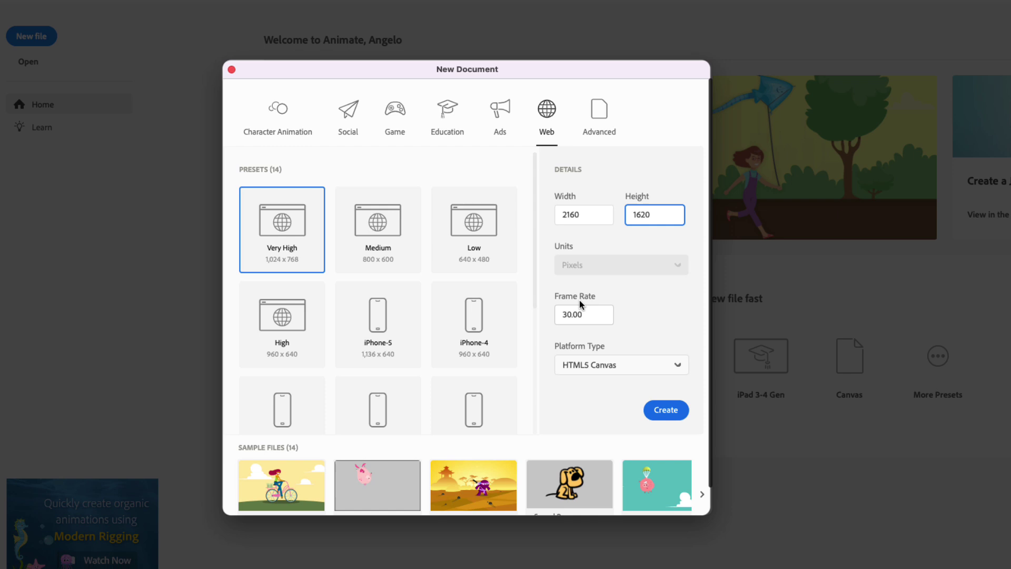
# Step: Set 30 fps with the HTML5 Canvas platform, create the document, and zoom to 40%
pyautogui.click(591, 315)
pyautogui.moveTo(591, 315); pyautogui.dragTo(560, 317)
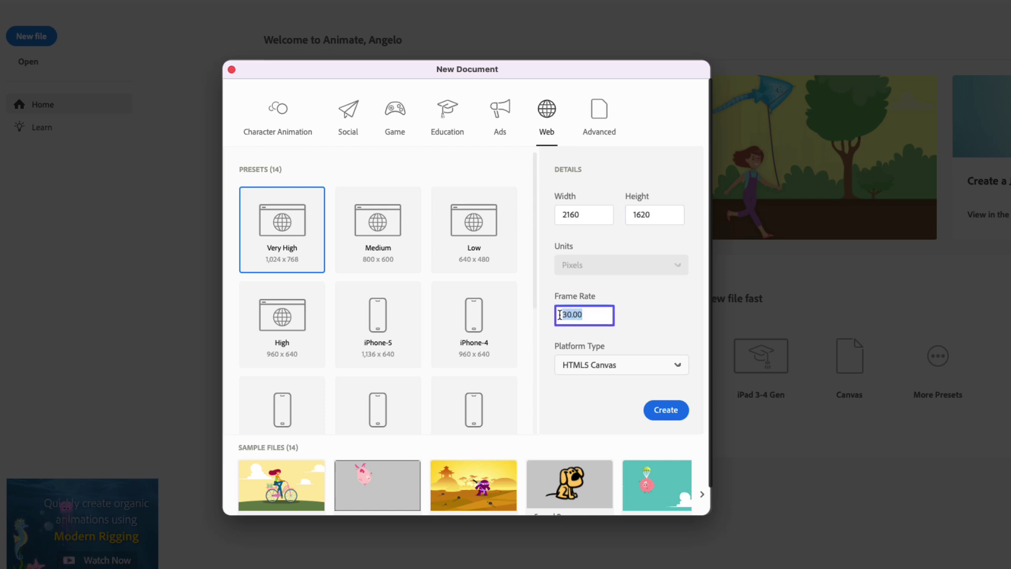
pyautogui.click(612, 364)
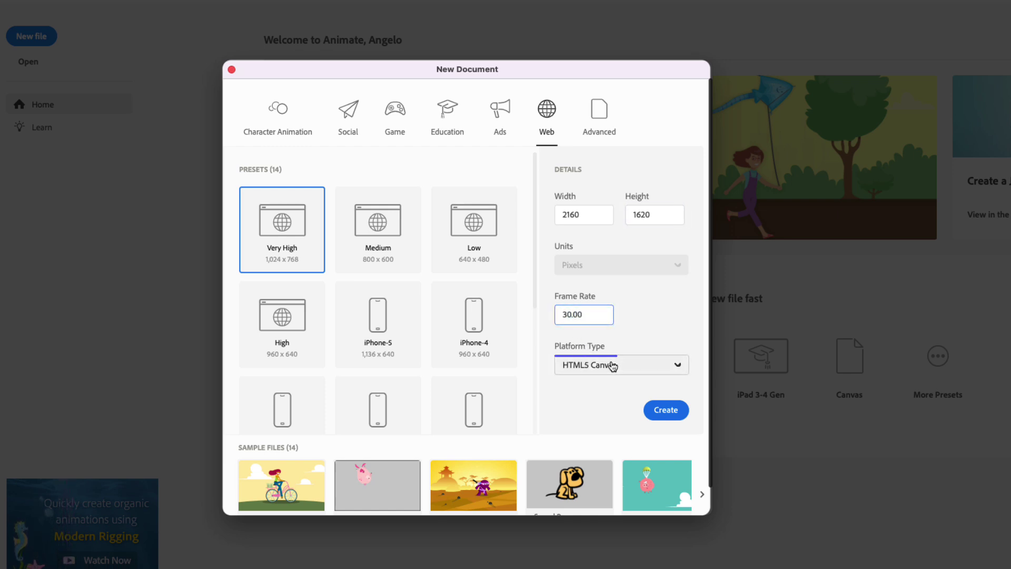
pyautogui.click(614, 390)
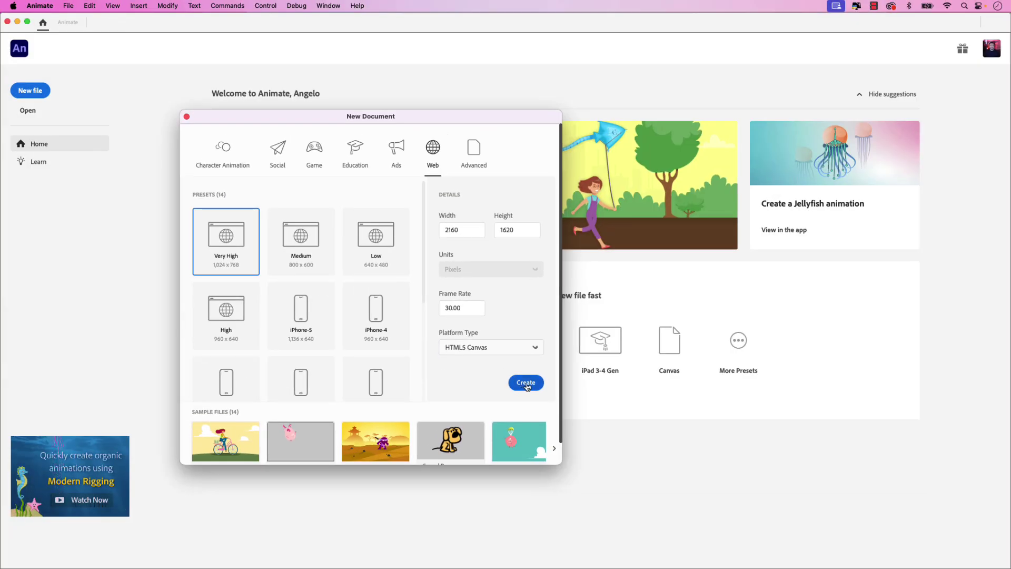
pyautogui.click(527, 384)
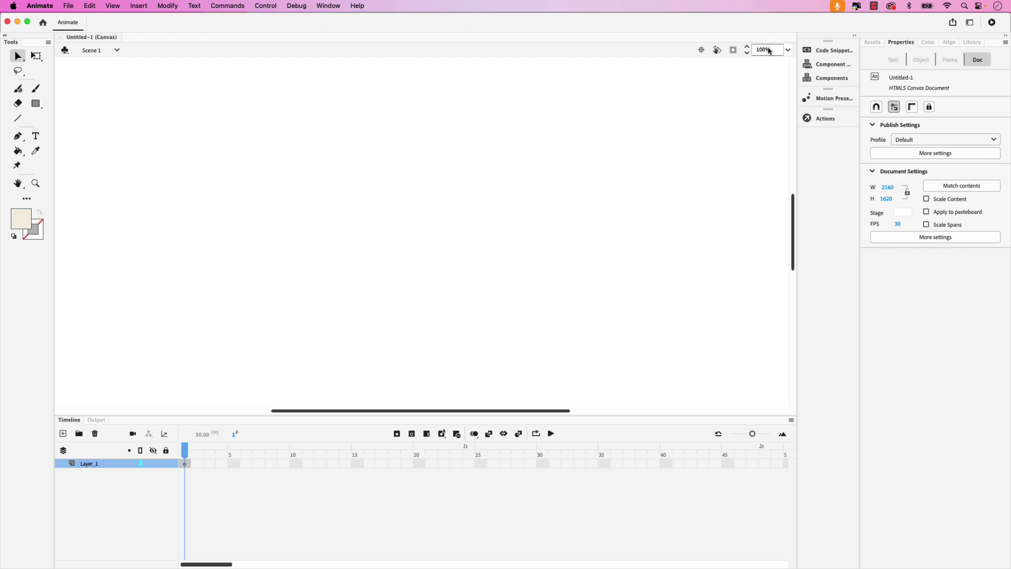
pyautogui.write('40')
pyautogui.press('Return')
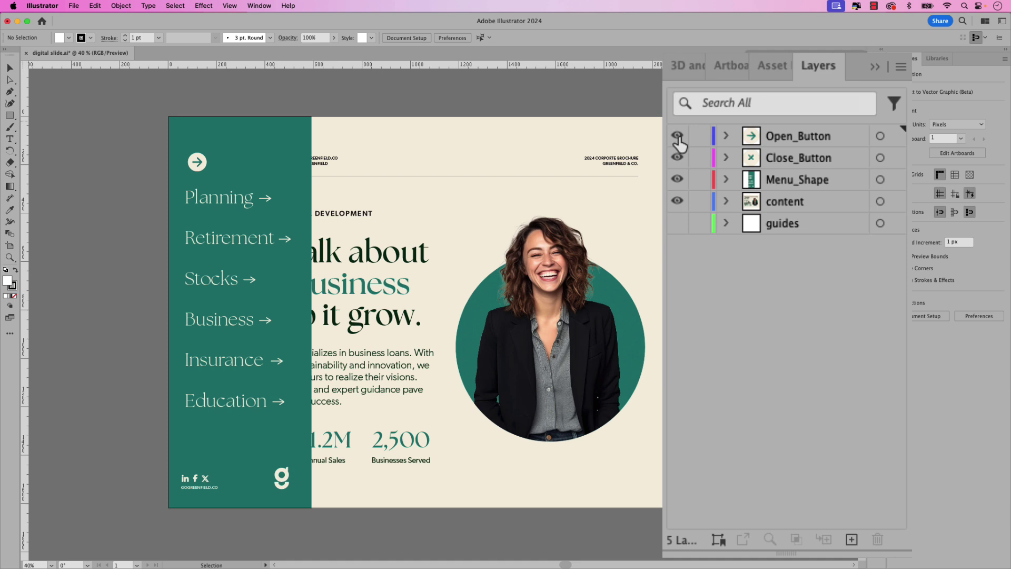
pyautogui.click(679, 138)
pyautogui.click(679, 138)
pyautogui.click(680, 180)
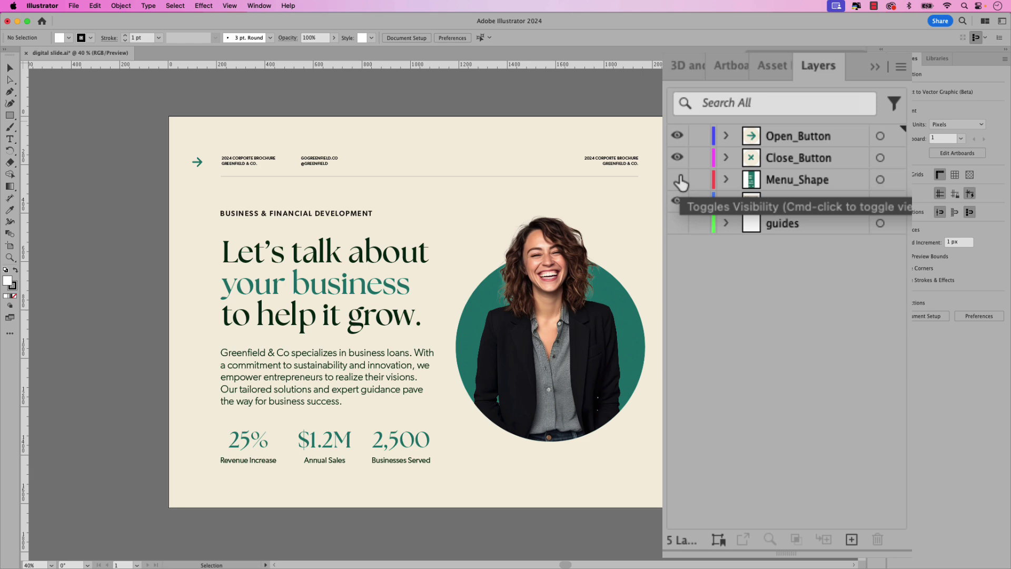
pyautogui.click(680, 182)
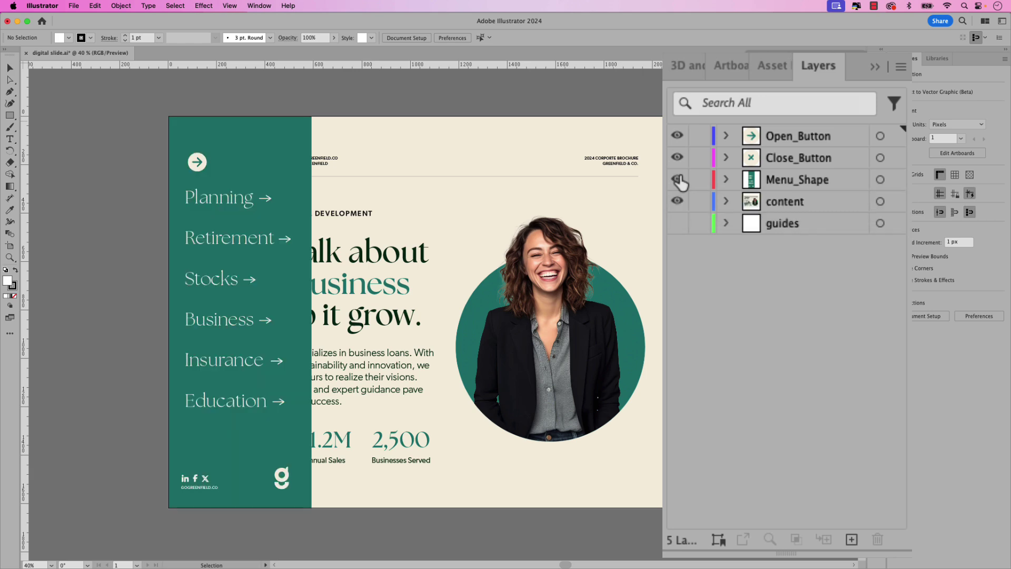
pyautogui.click(677, 203)
pyautogui.click(677, 202)
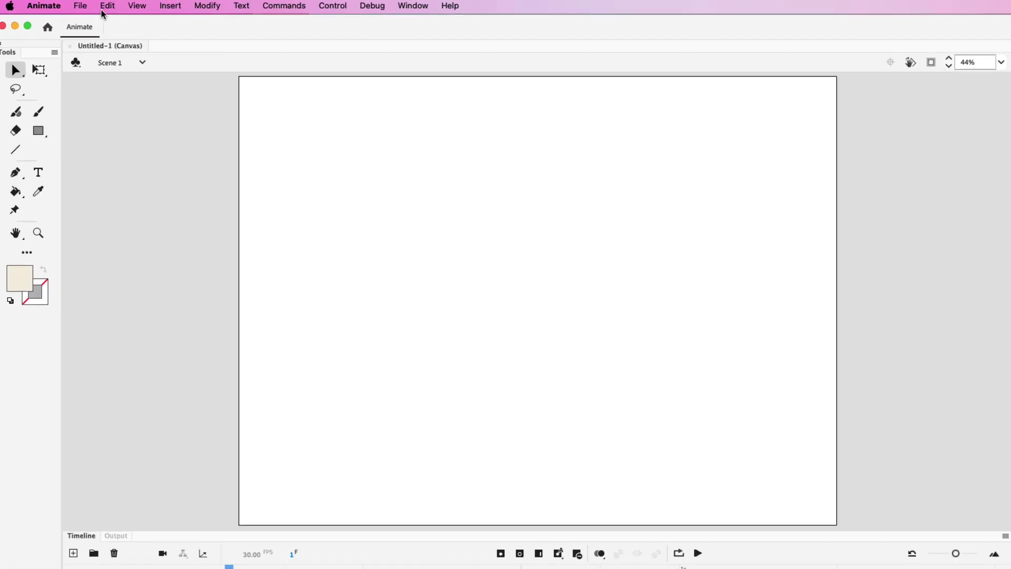
# Step: Open digital slide.ai through File > Import > Import to Stage
pyautogui.click(71, 7)
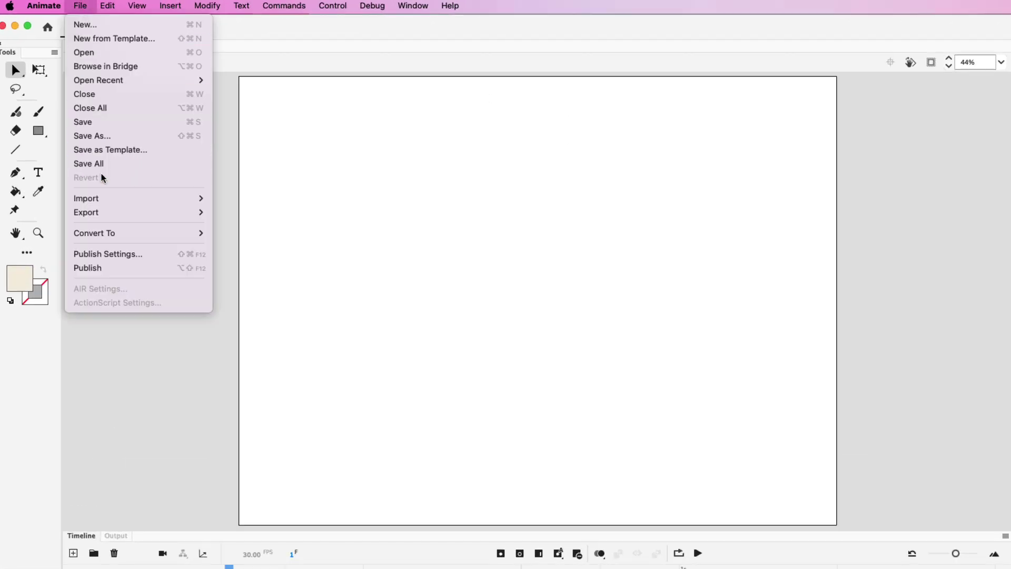
pyautogui.moveTo(163, 199)
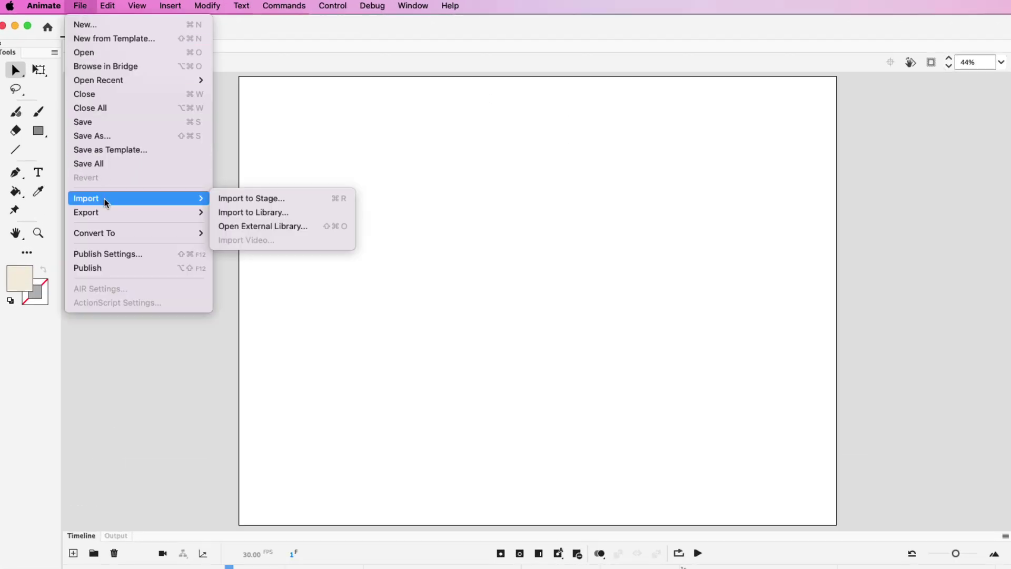
pyautogui.click(248, 200)
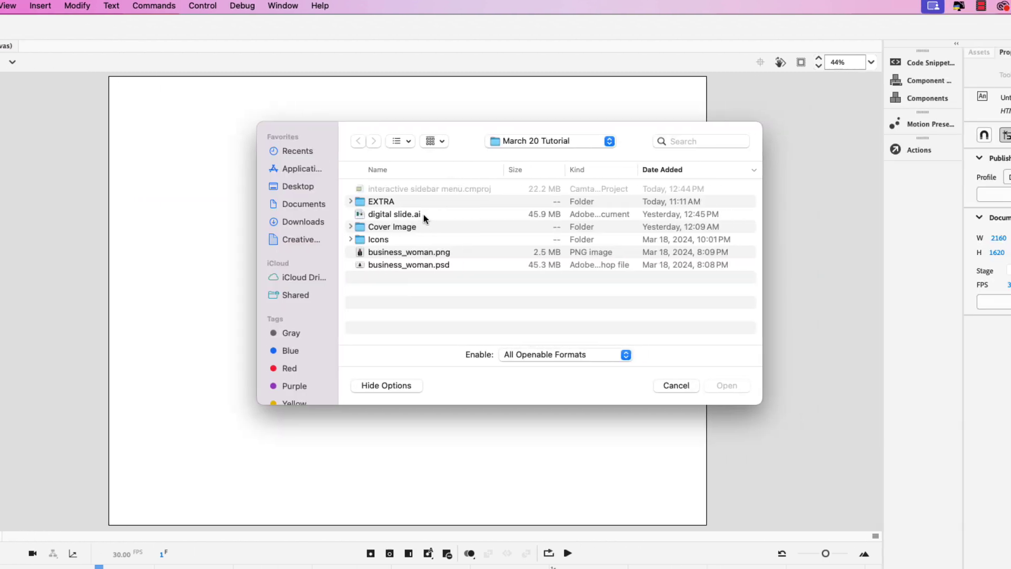
pyautogui.click(424, 214)
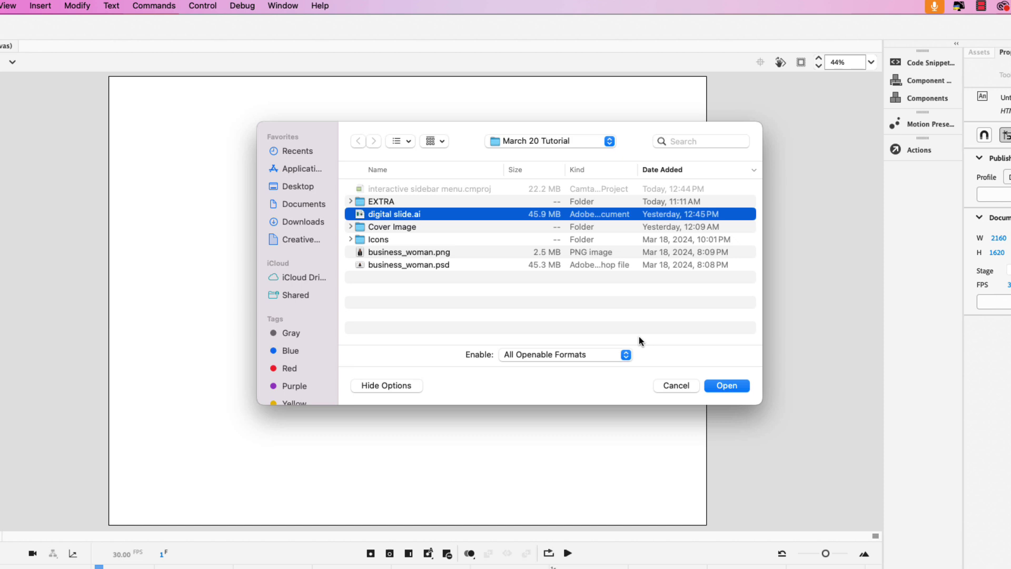
pyautogui.click(731, 385)
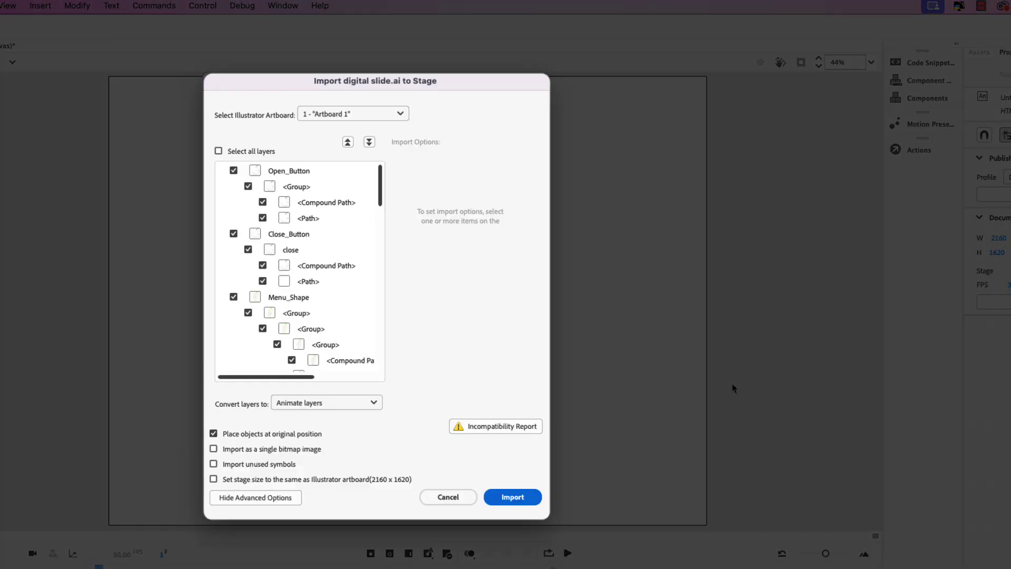
# Step: Collapse the layer list, review and dismiss the Incompatibility Report, then import the layers
pyautogui.click(348, 142)
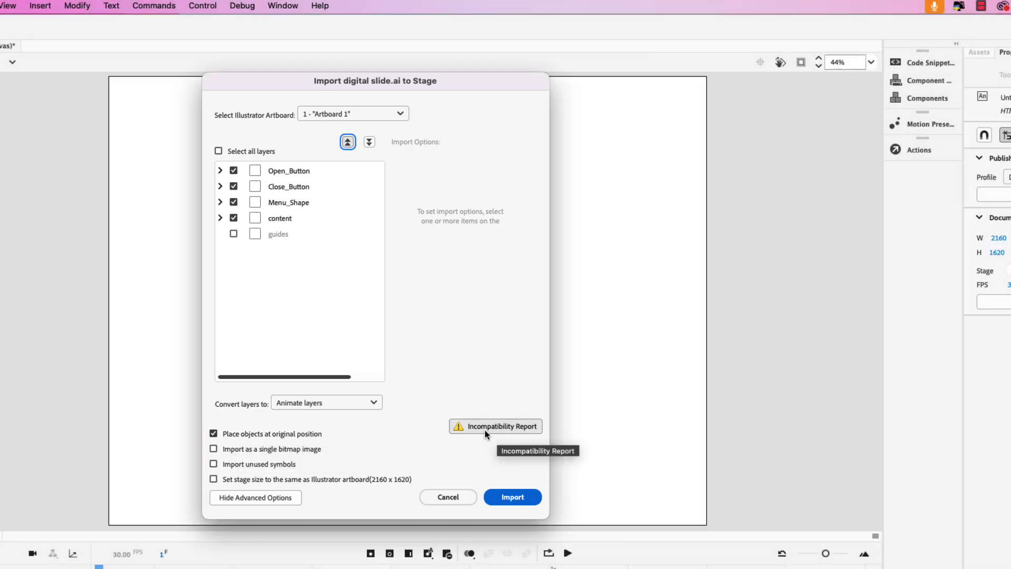
pyautogui.click(485, 429)
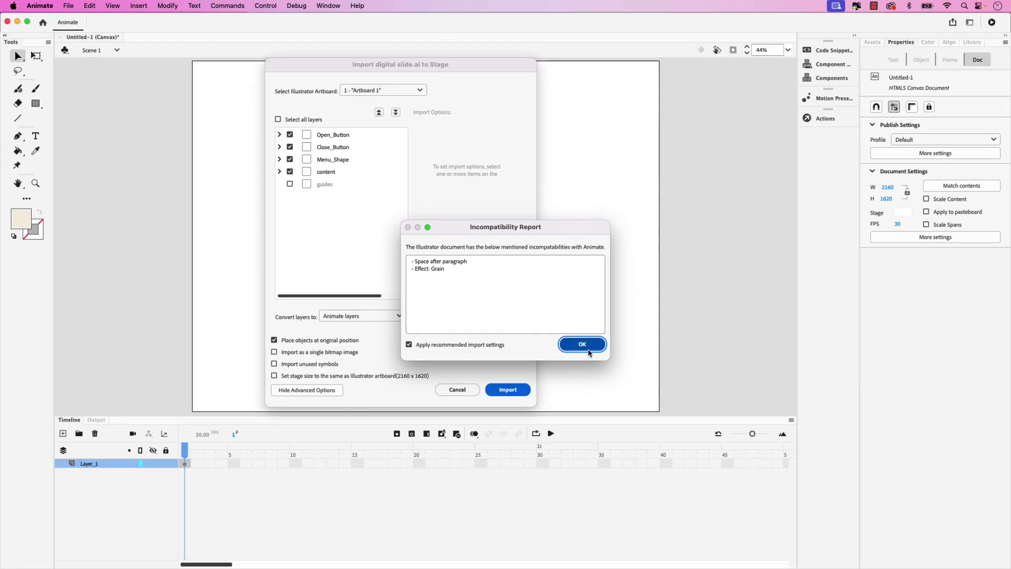
pyautogui.click(583, 345)
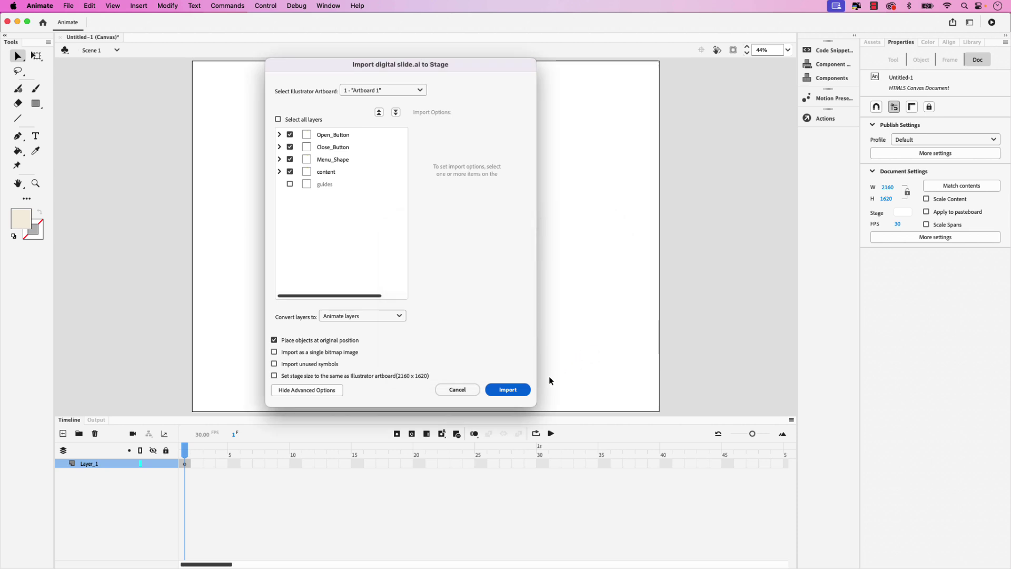
pyautogui.click(520, 393)
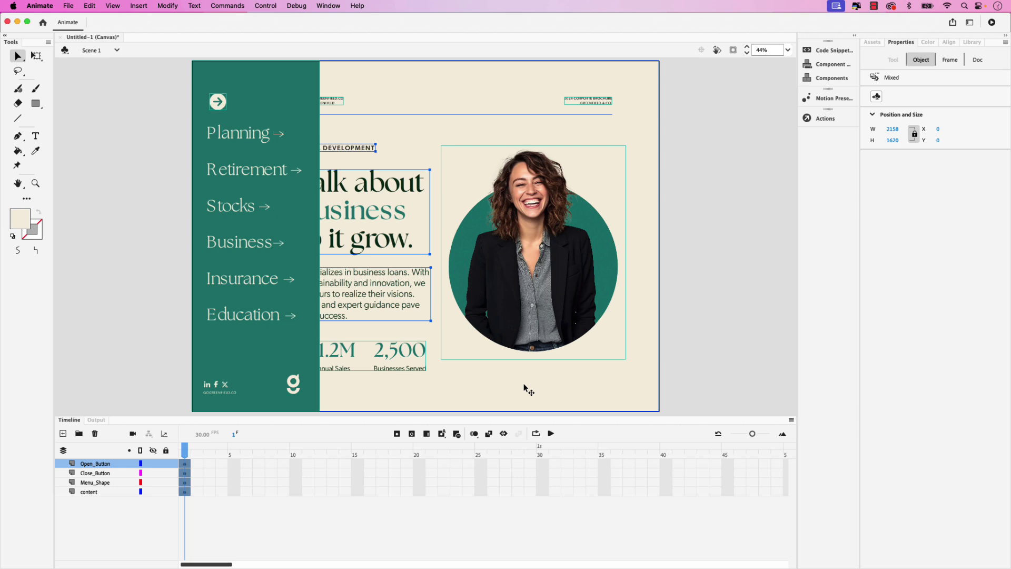
# Step: Select the green menu panel artwork on the Menu_Shape layer
pyautogui.click(105, 484)
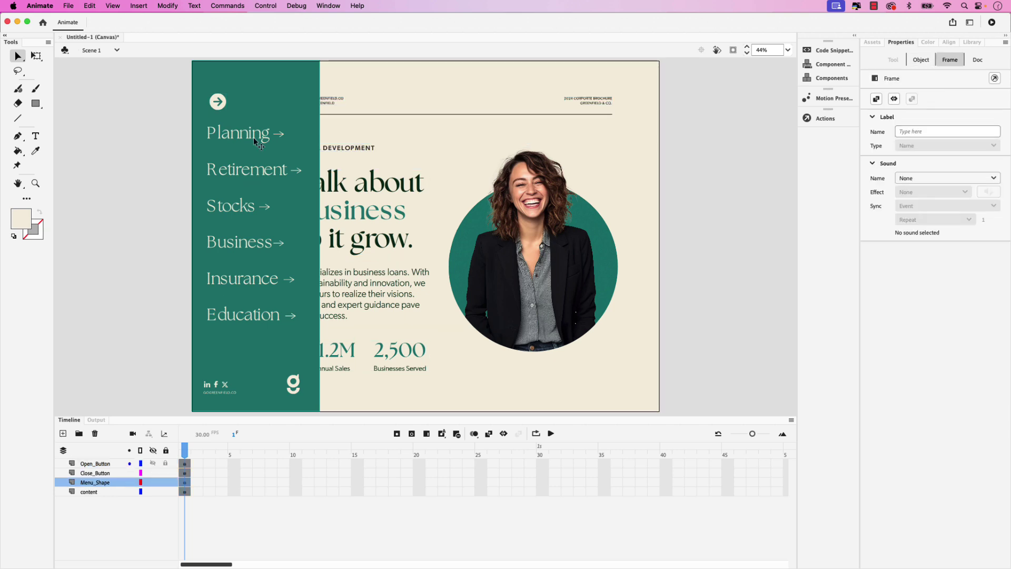
pyautogui.click(266, 93)
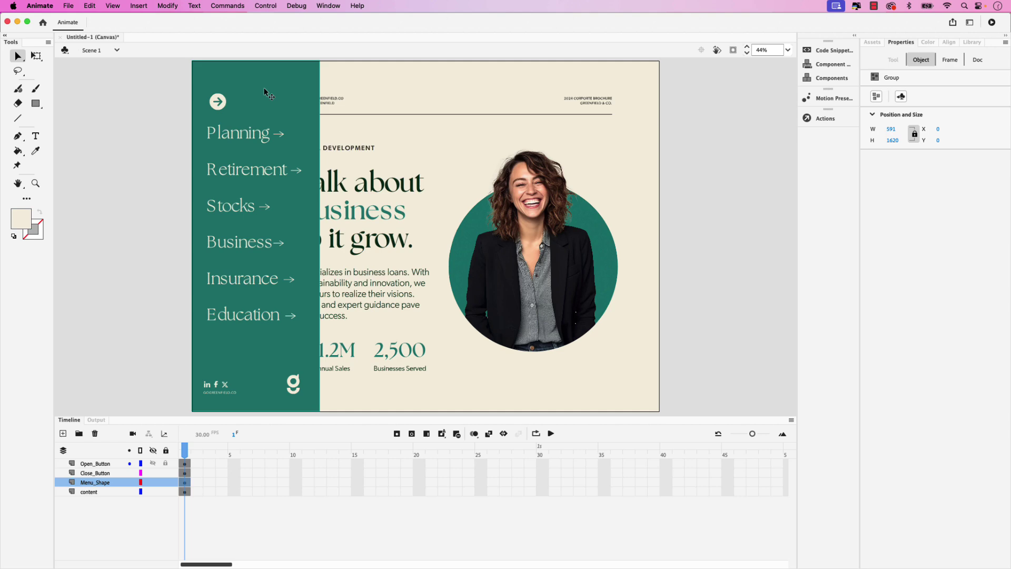
pyautogui.click(168, 5)
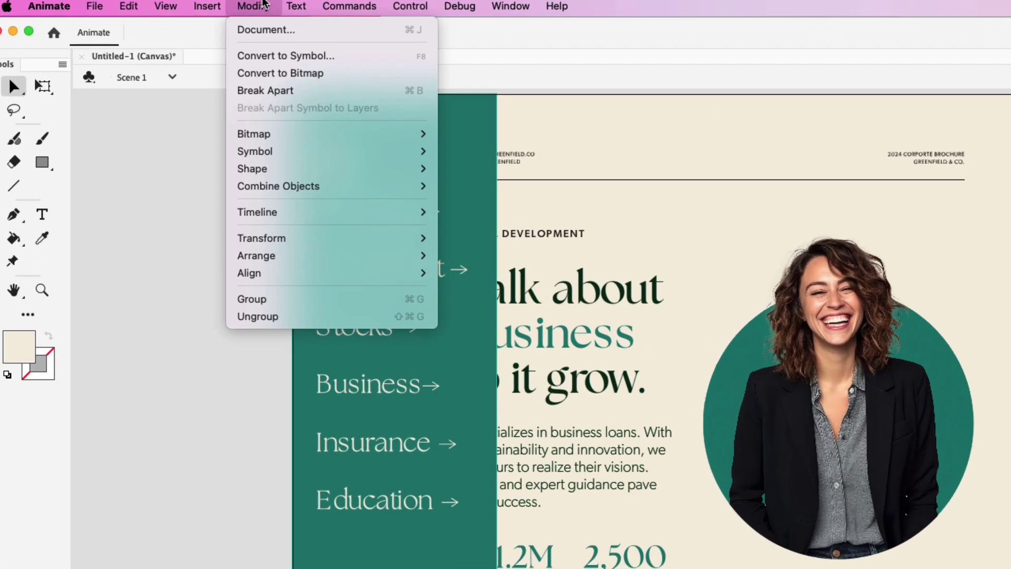
pyautogui.click(283, 66)
pyautogui.press('Return')
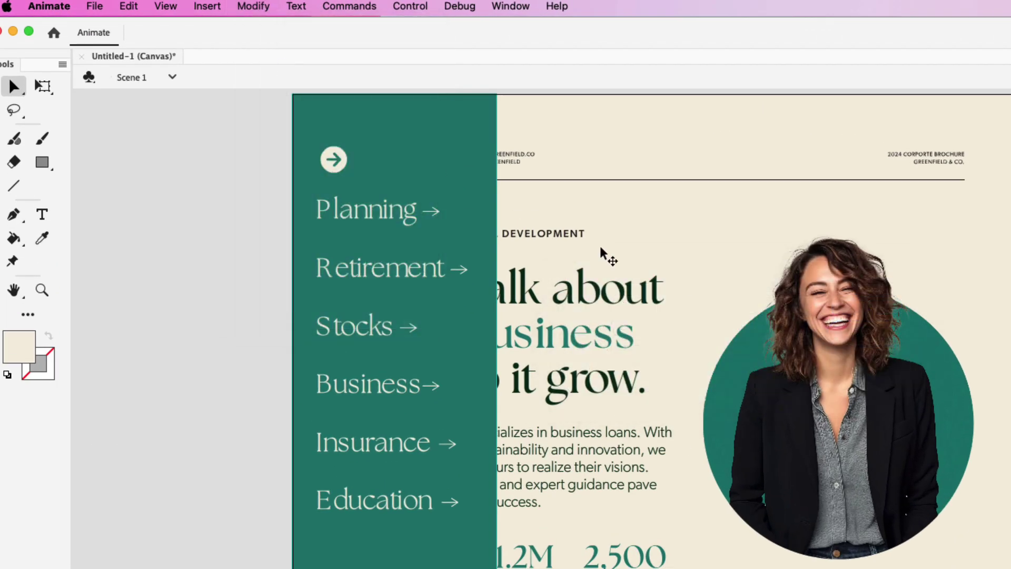
# Step: Convert the green panel into a Movie Clip symbol named mainMenu
pyautogui.rightClick(448, 150)
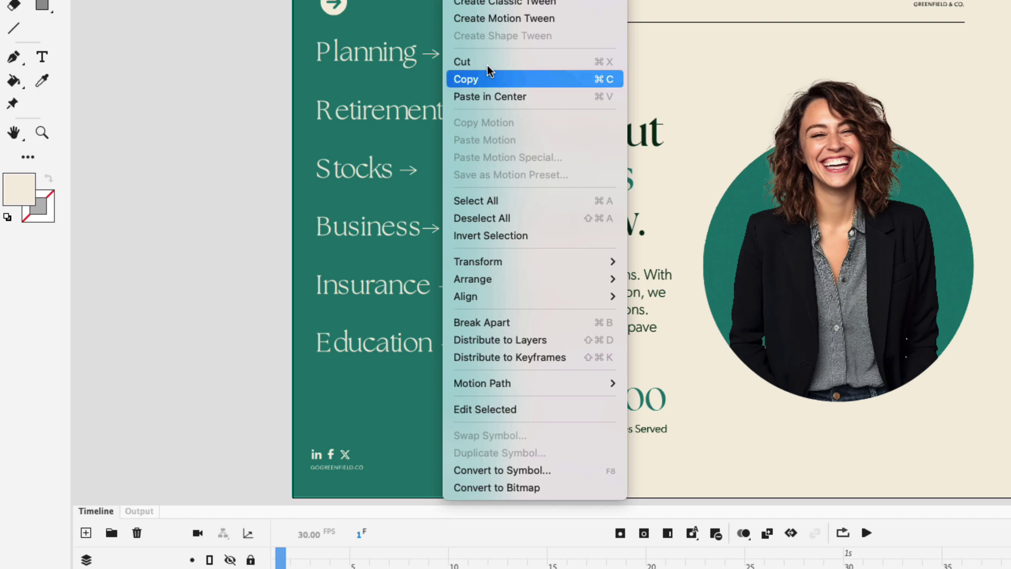
pyautogui.click(529, 471)
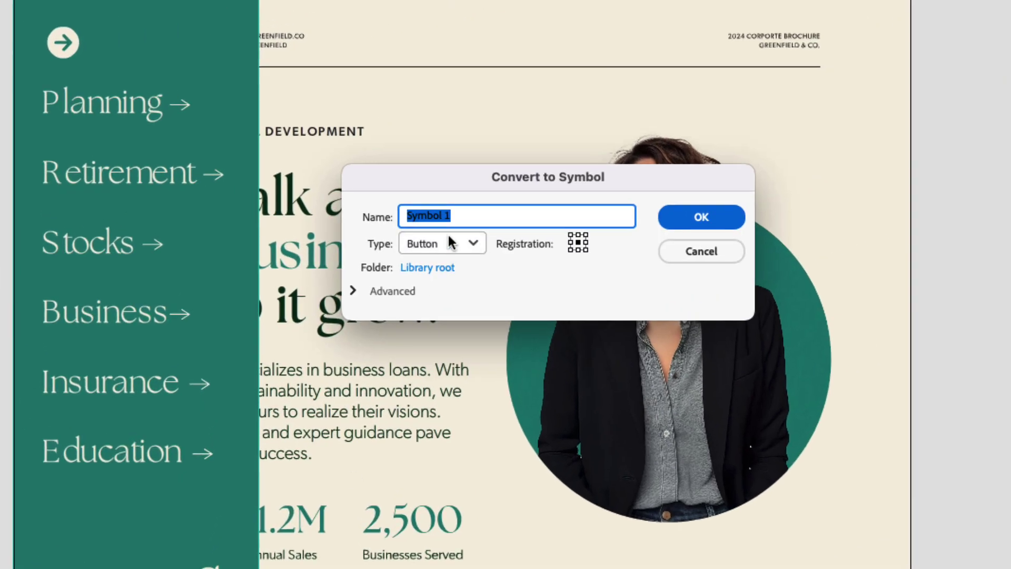
pyautogui.write('mainMenu')
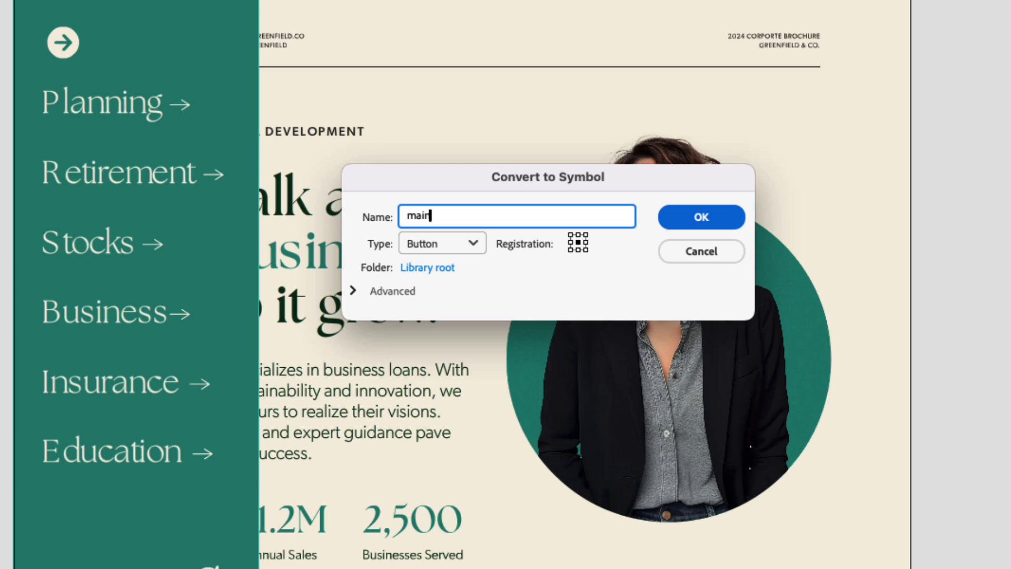
pyautogui.click(451, 242)
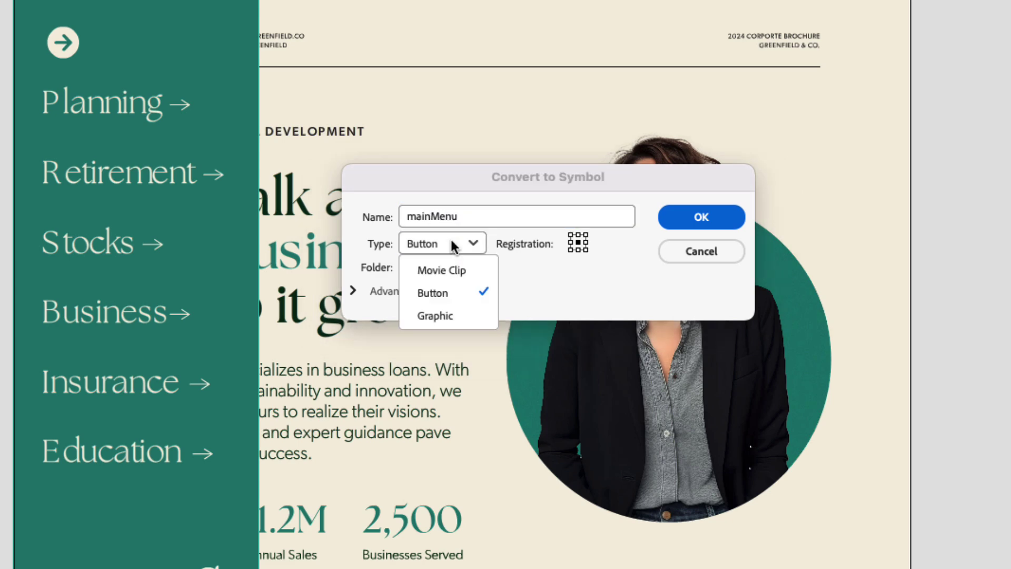
pyautogui.click(452, 270)
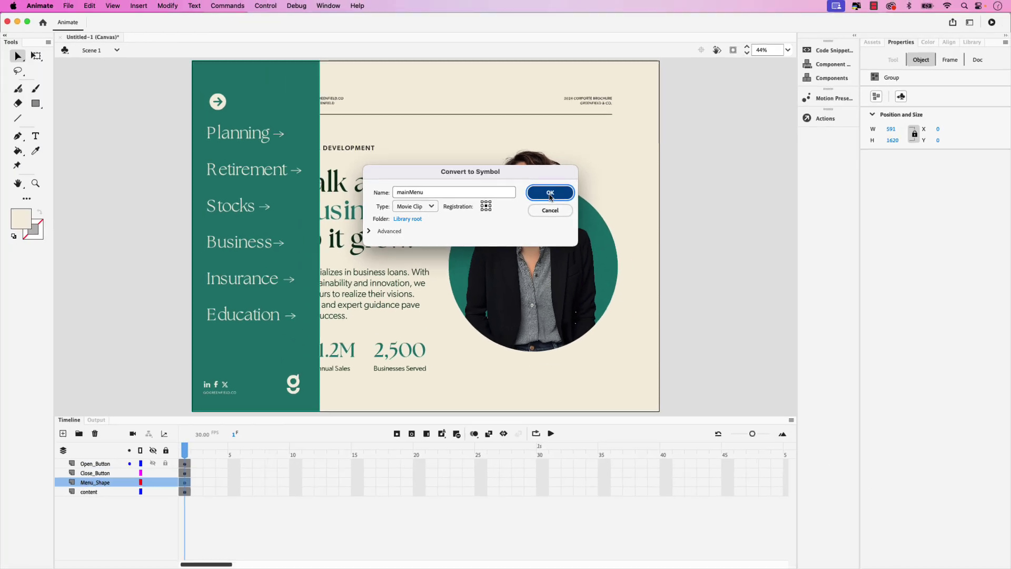
pyautogui.click(550, 194)
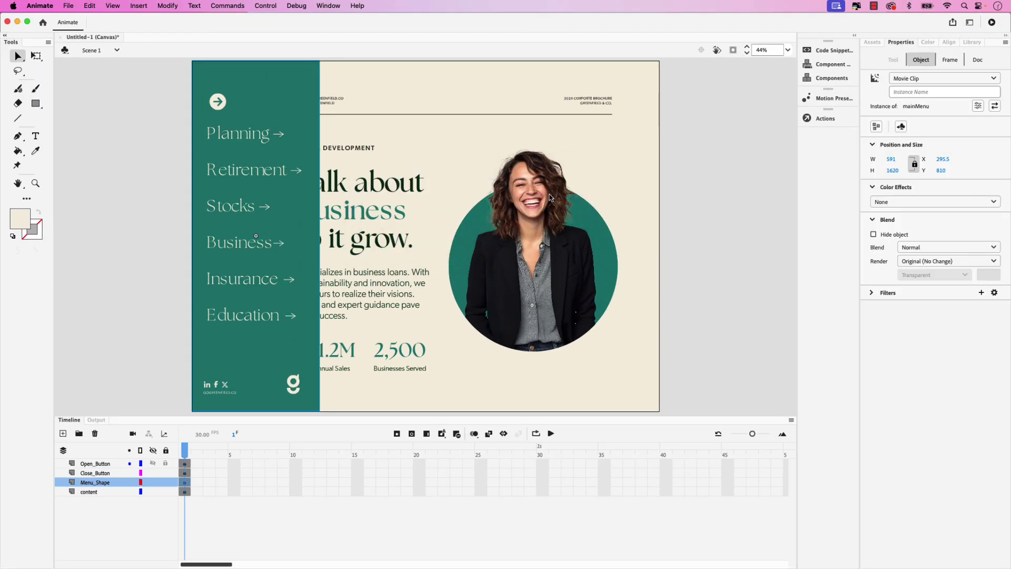
# Step: Enter the mainMenu symbol and add a classic tween to the menu group
pyautogui.doubleClick(295, 107)
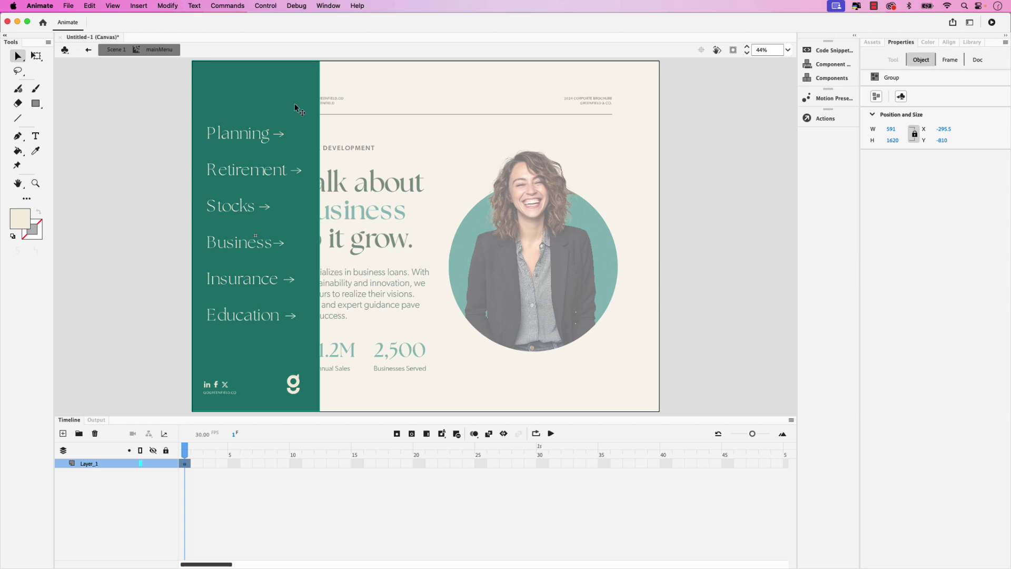
pyautogui.rightClick(282, 104)
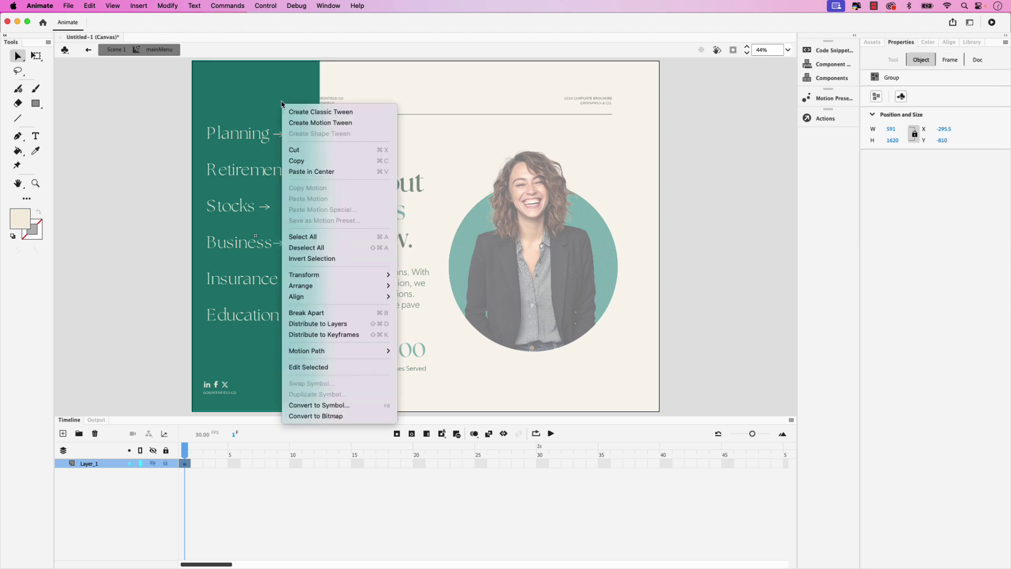
pyautogui.click(326, 114)
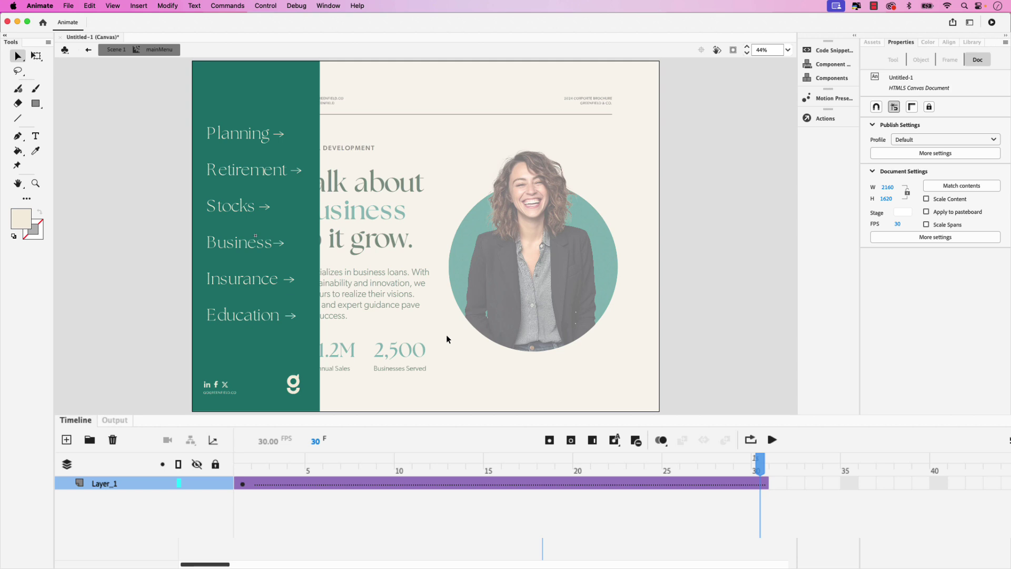
# Step: Insert keyframes at frames 10, 20 and 30 of the tween
pyautogui.moveTo(872, 464); pyautogui.dragTo(463, 451)
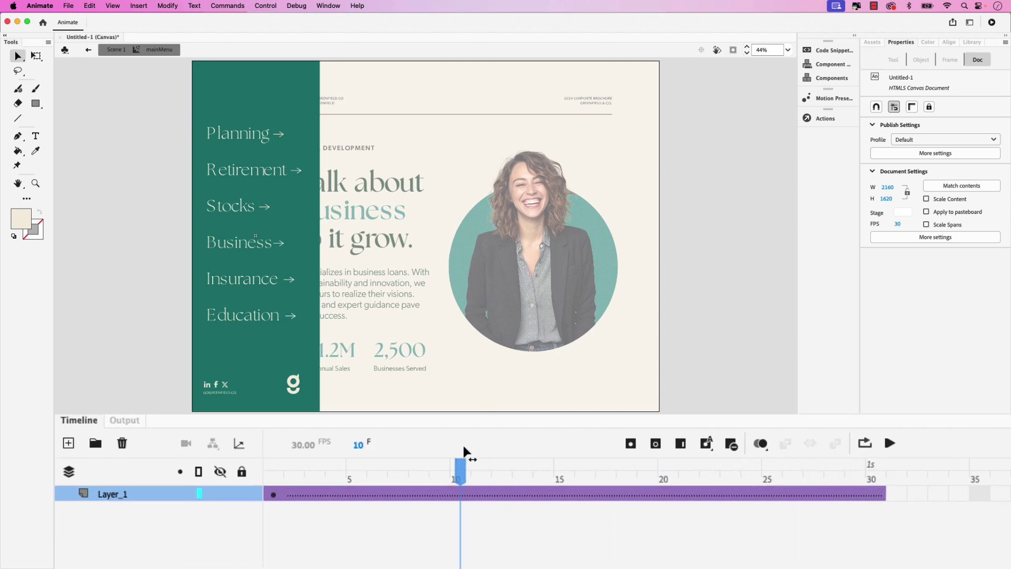
pyautogui.press('F6')
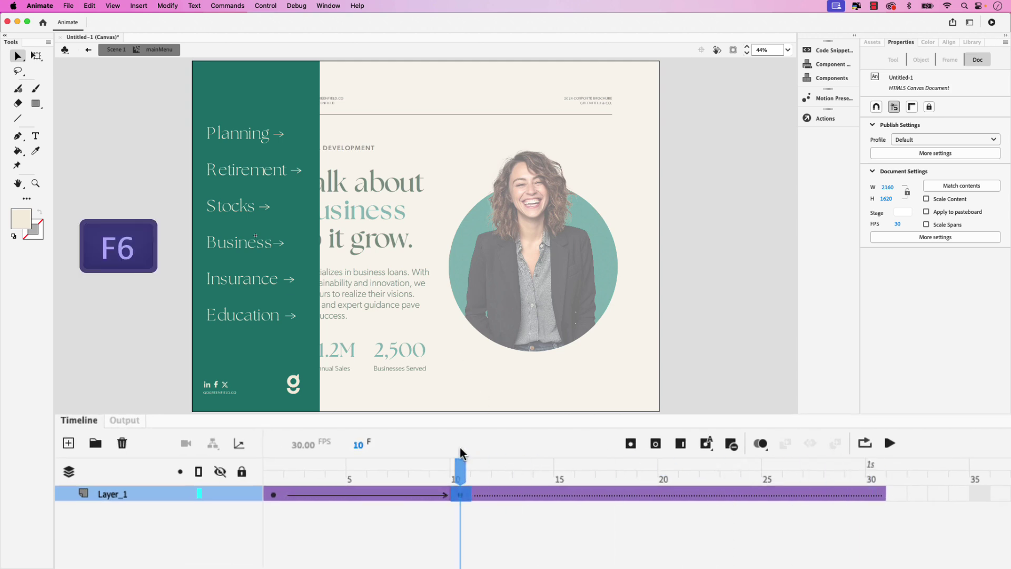
pyautogui.click(461, 452)
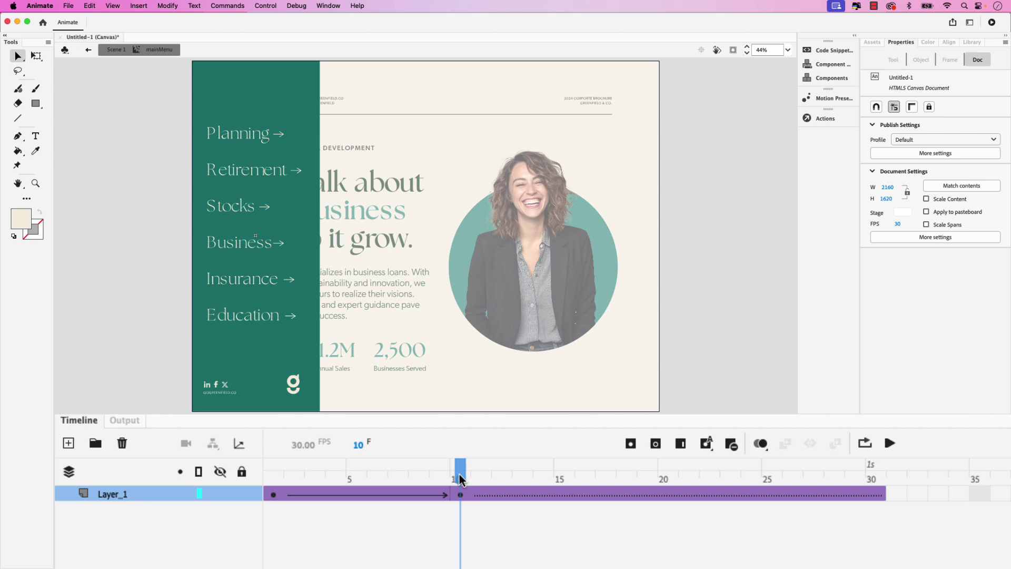
pyautogui.click(475, 477)
pyautogui.moveTo(475, 476); pyautogui.dragTo(662, 485)
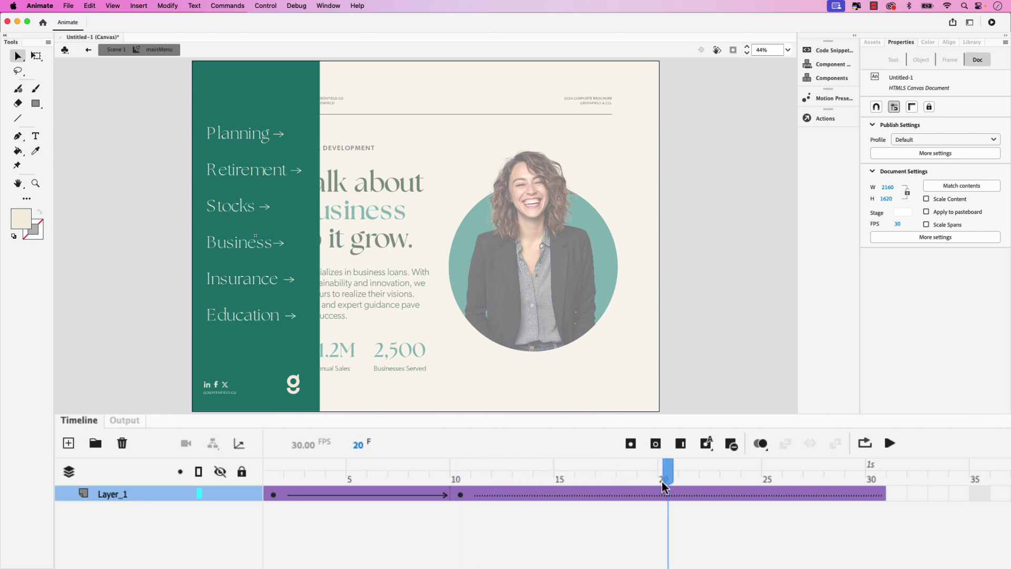
pyautogui.press('F6')
pyautogui.moveTo(669, 480); pyautogui.dragTo(880, 489)
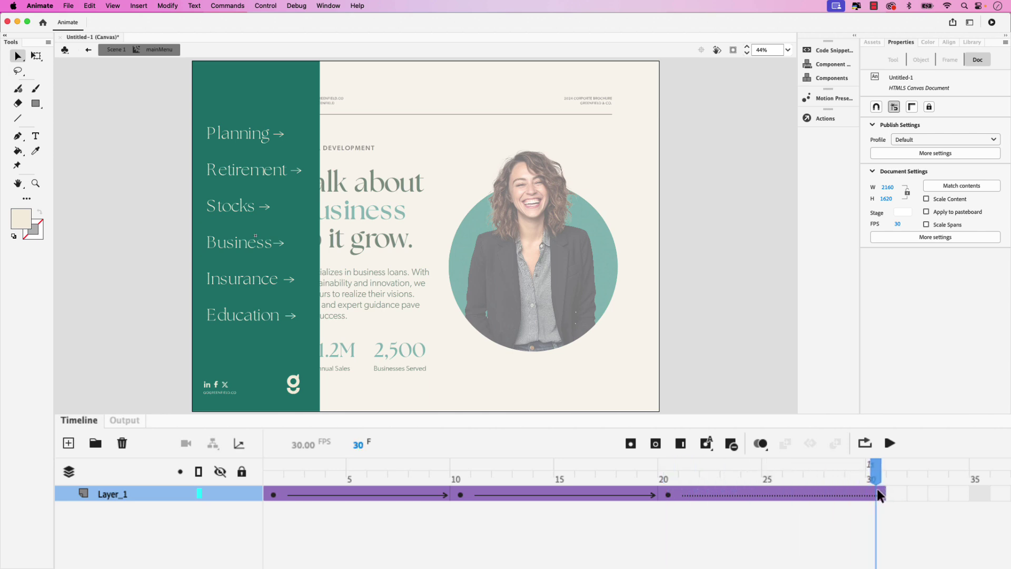
pyautogui.press('F6')
# Step: At frame 1, move the green panel off the stage to the left and scrub the slide-in
pyautogui.moveTo(876, 477); pyautogui.dragTo(273, 469)
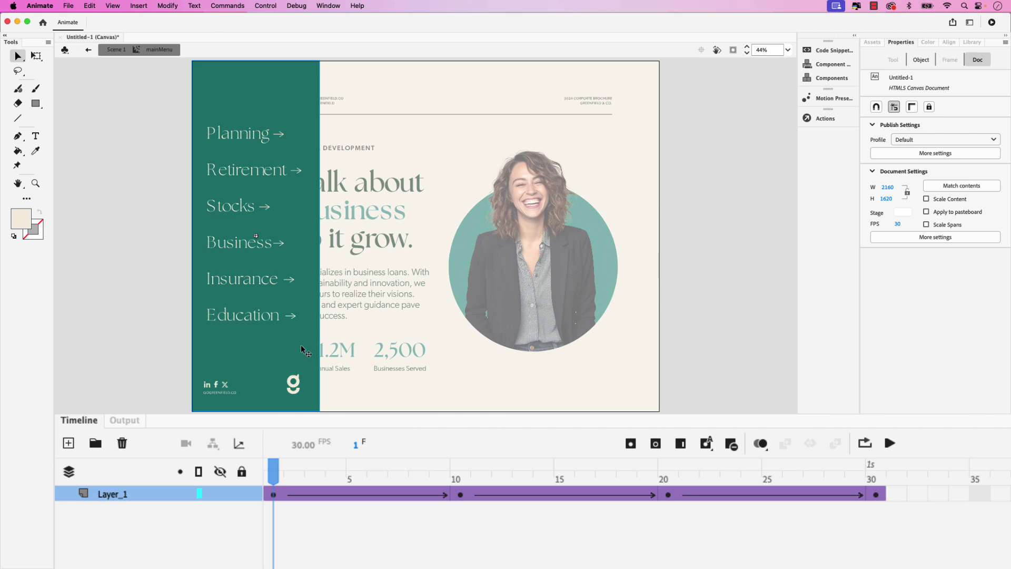
pyautogui.moveTo(304, 350); pyautogui.dragTo(170, 356)
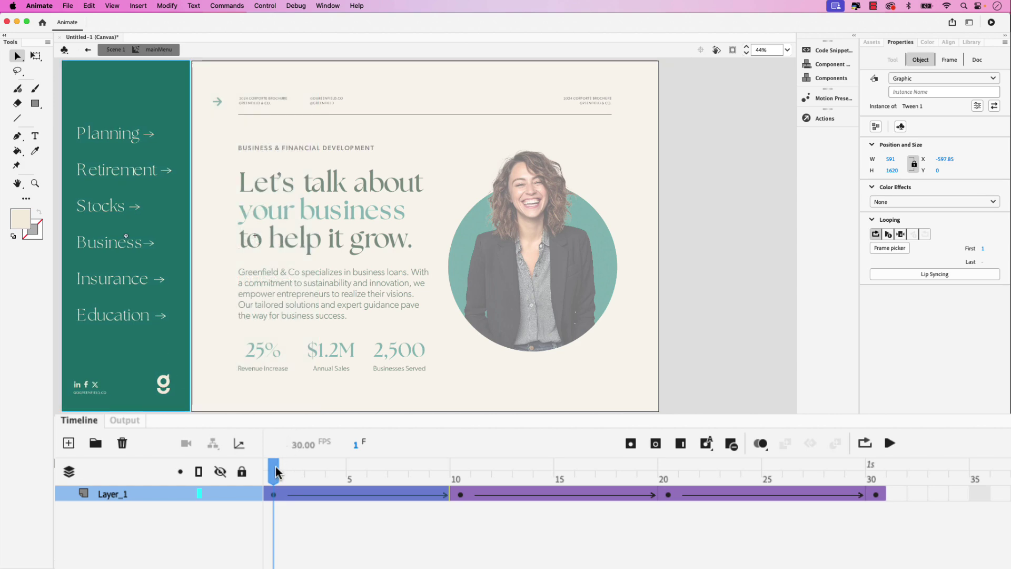
pyautogui.moveTo(274, 471); pyautogui.dragTo(878, 500)
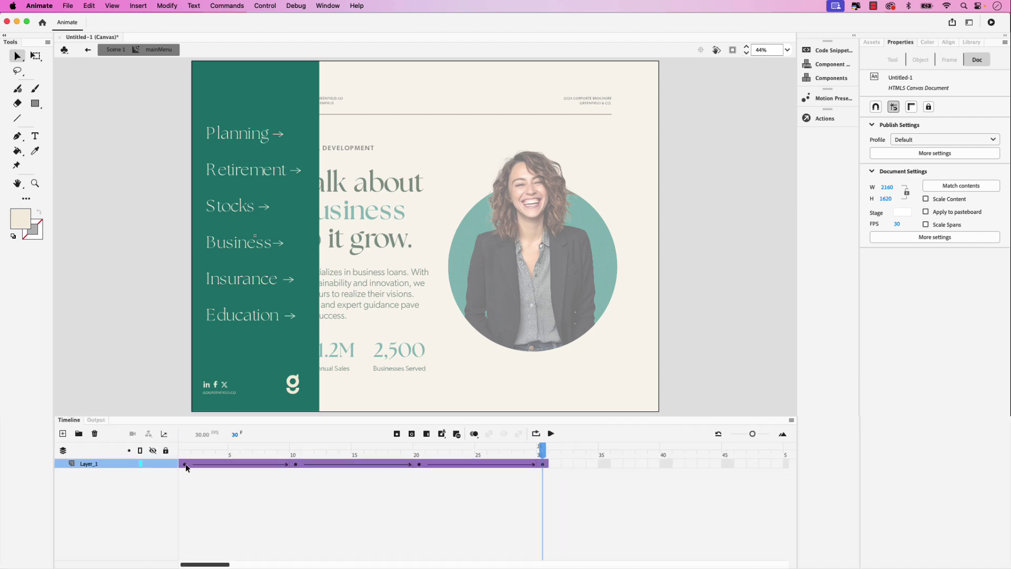
# Step: Copy frame 1's pose to frame 30, then play the tween from the start
pyautogui.click(186, 463)
pyautogui.rightClick(186, 464)
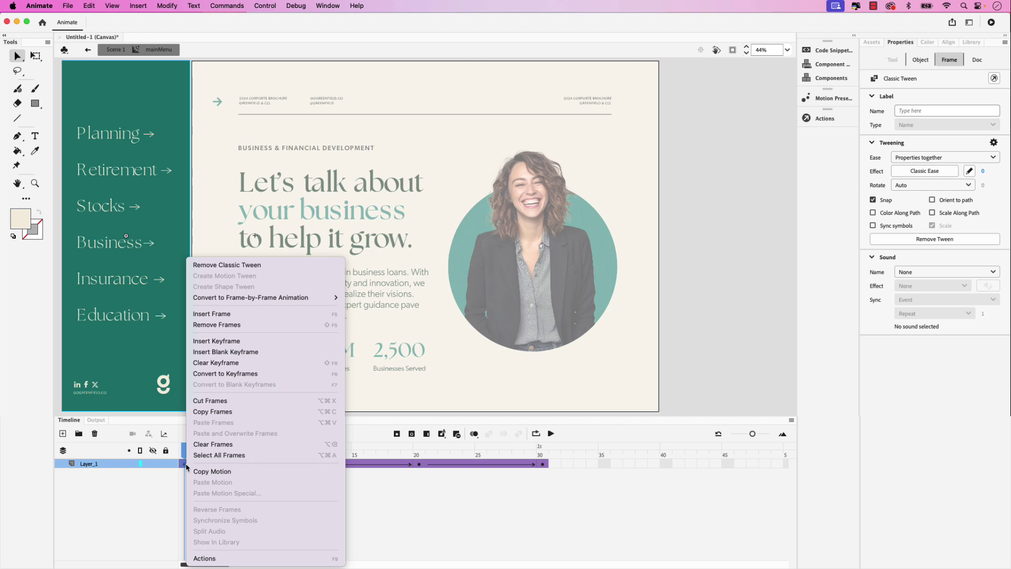
pyautogui.click(227, 413)
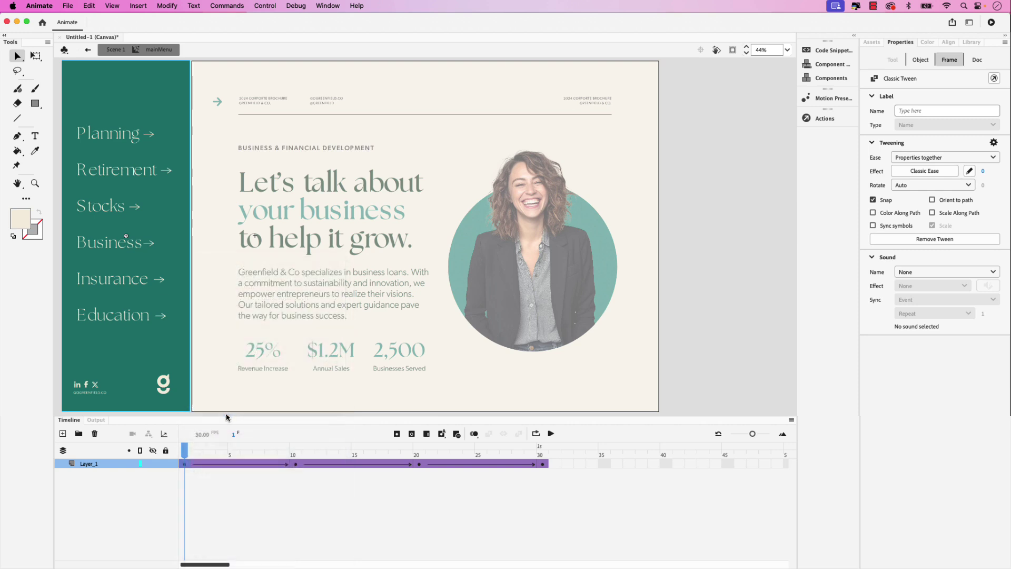
pyautogui.moveTo(189, 458); pyautogui.dragTo(544, 466)
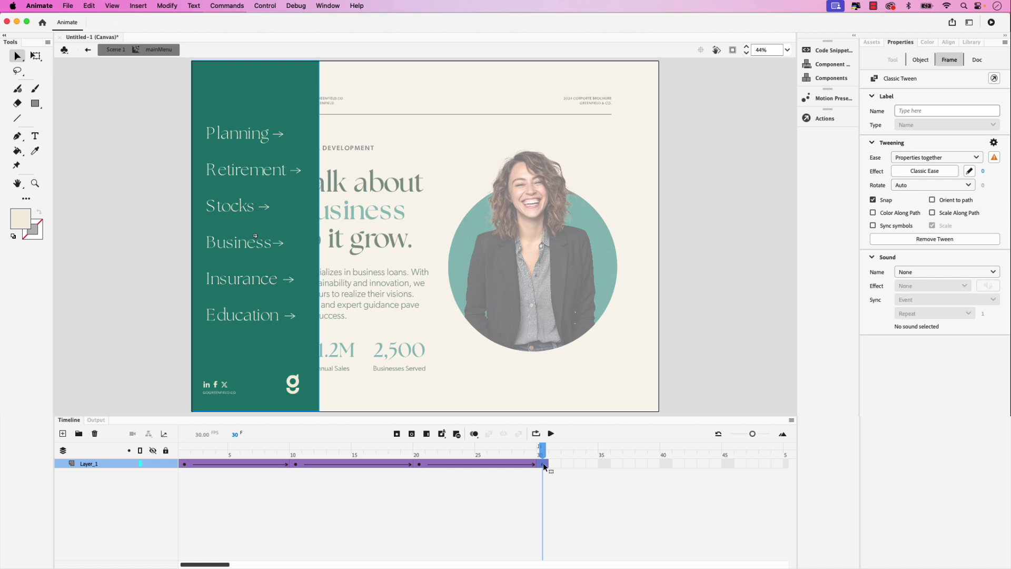
pyautogui.rightClick(544, 467)
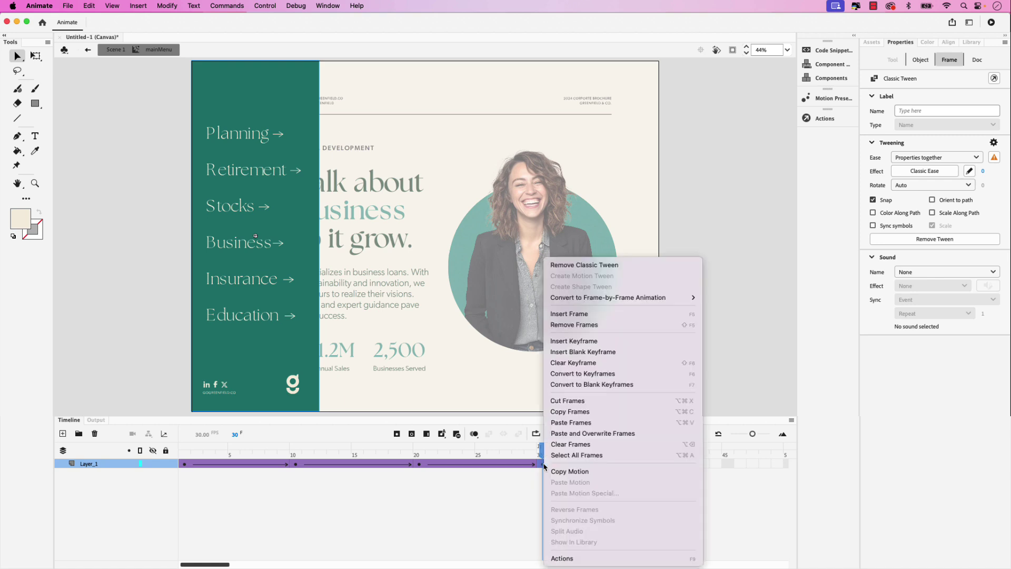
pyautogui.click(573, 422)
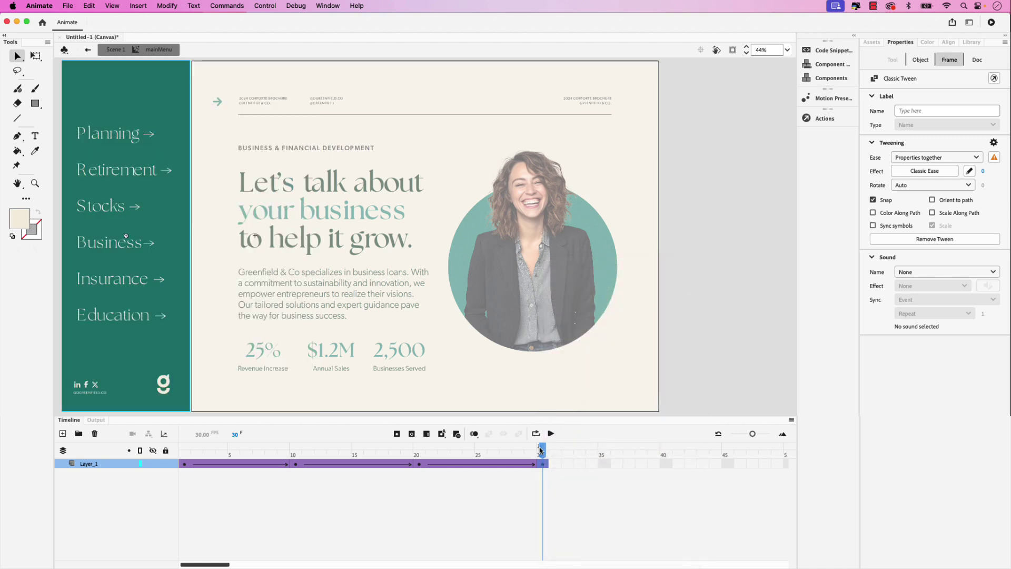
pyautogui.moveTo(540, 451); pyautogui.dragTo(136, 449)
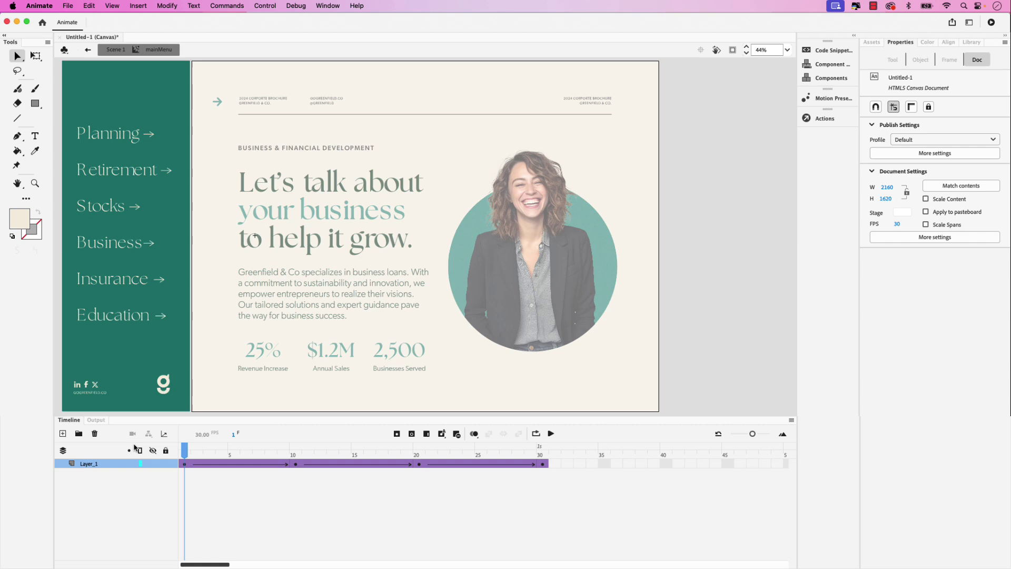
pyautogui.press('Return')
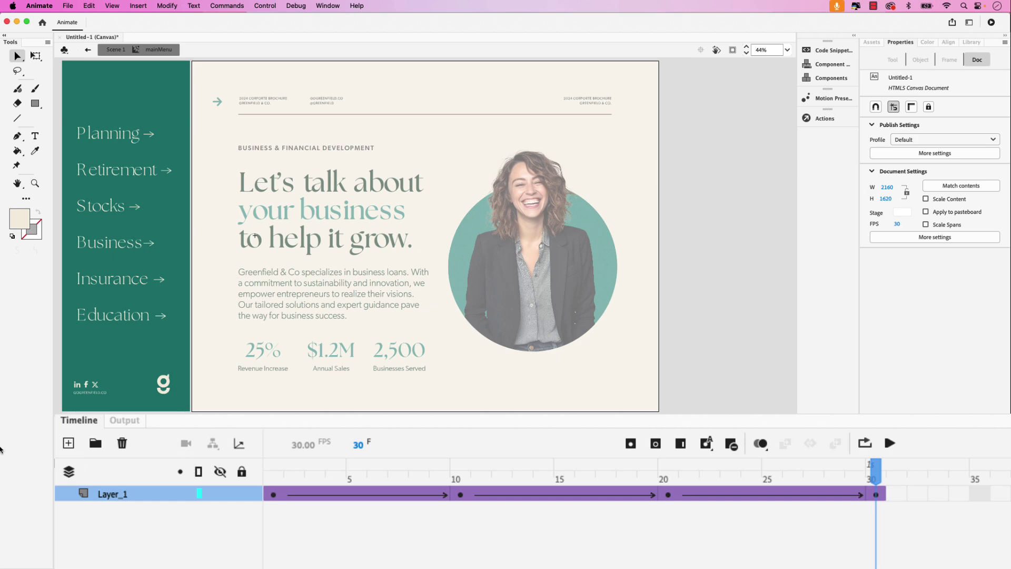
# Step: Add a new layer named Actions and select its frame 1
pyautogui.click(72, 446)
pyautogui.click(115, 499)
pyautogui.doubleClick(116, 499)
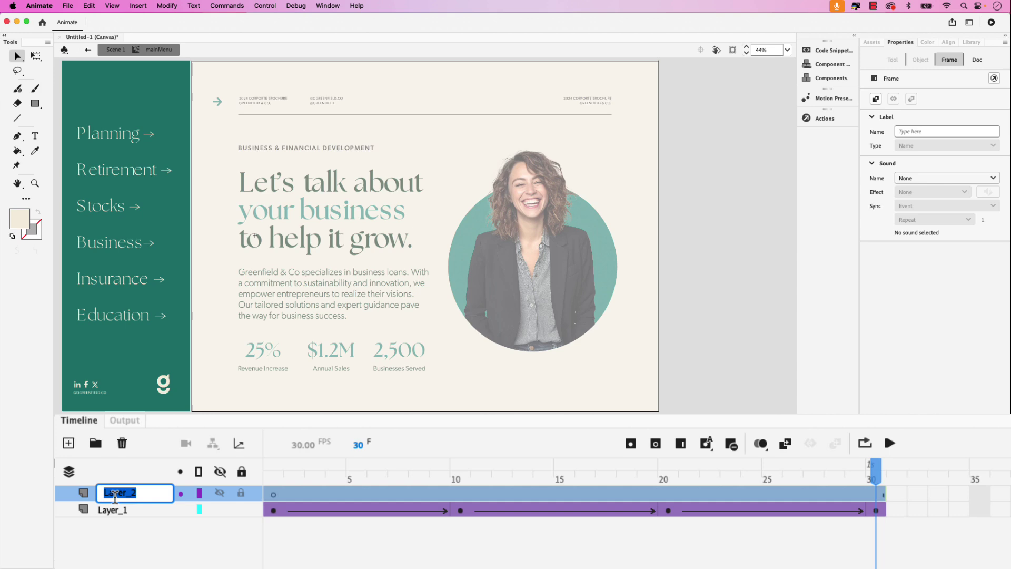
pyautogui.write('Actions')
pyautogui.press('Return')
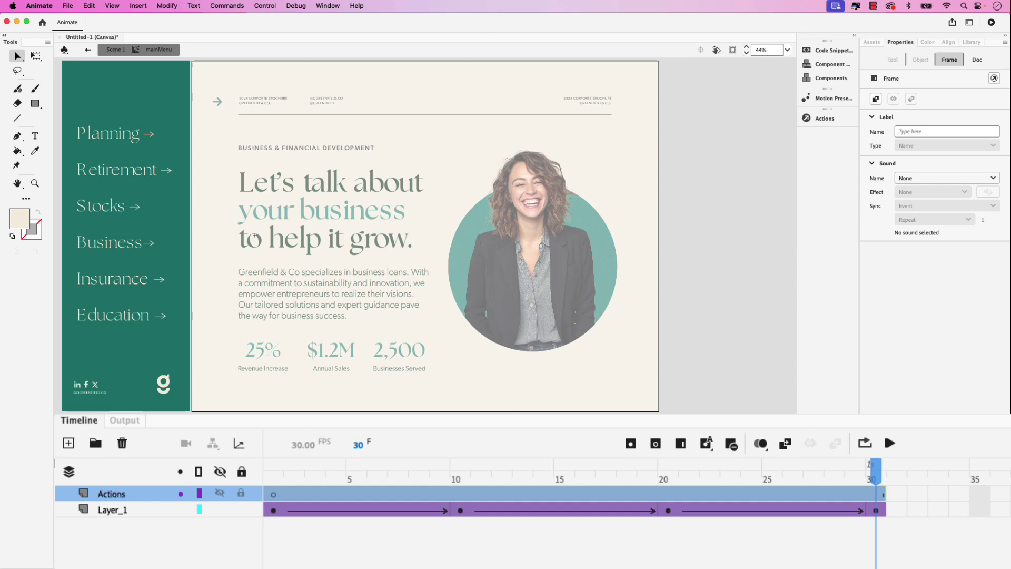
pyautogui.click(877, 476)
pyautogui.moveTo(878, 476); pyautogui.dragTo(273, 477)
pyautogui.click(184, 464)
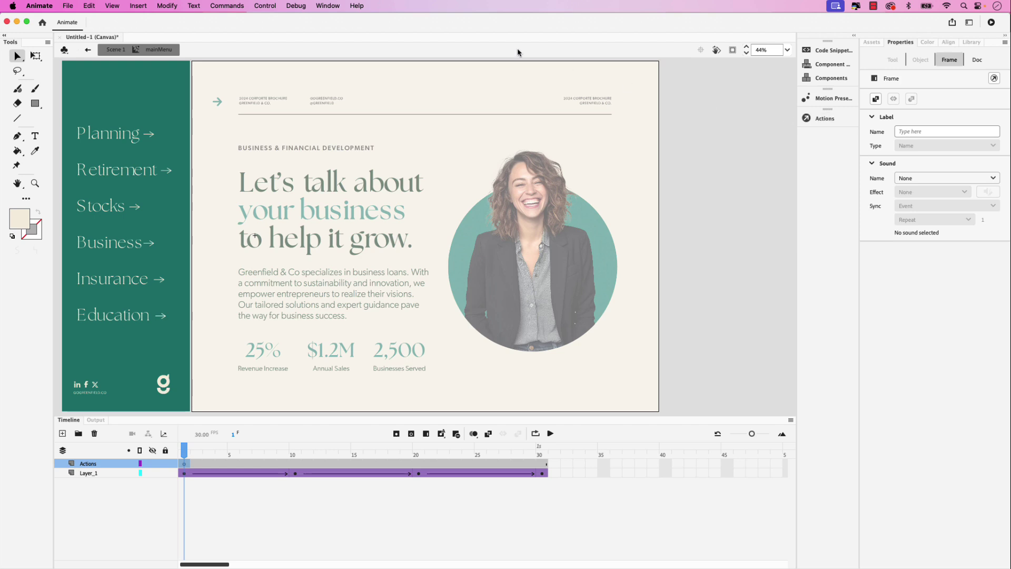
# Step: Use the Actions wizard to add a Stop on this timeline at frame 1
pyautogui.click(332, 6)
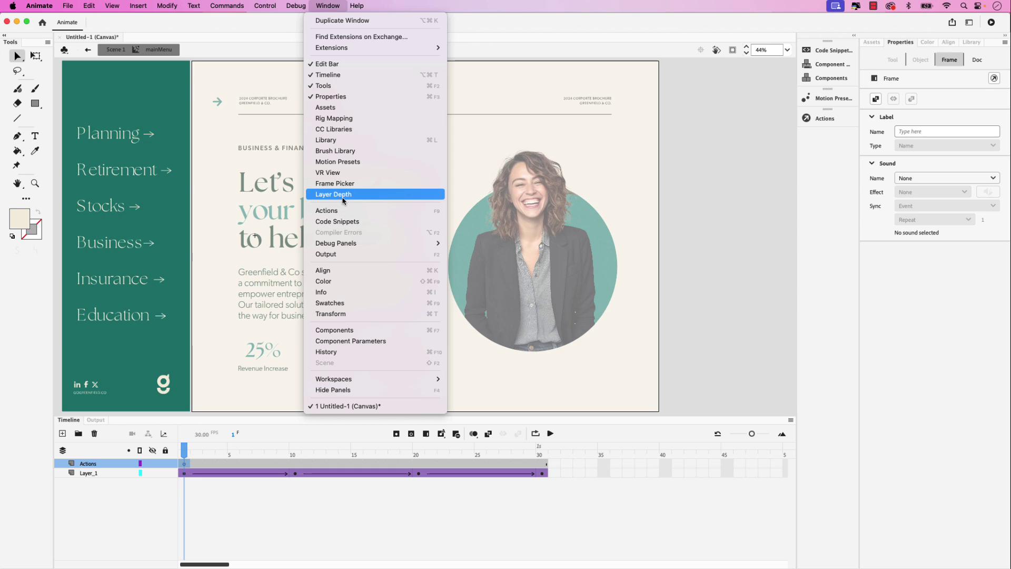
pyautogui.click(344, 211)
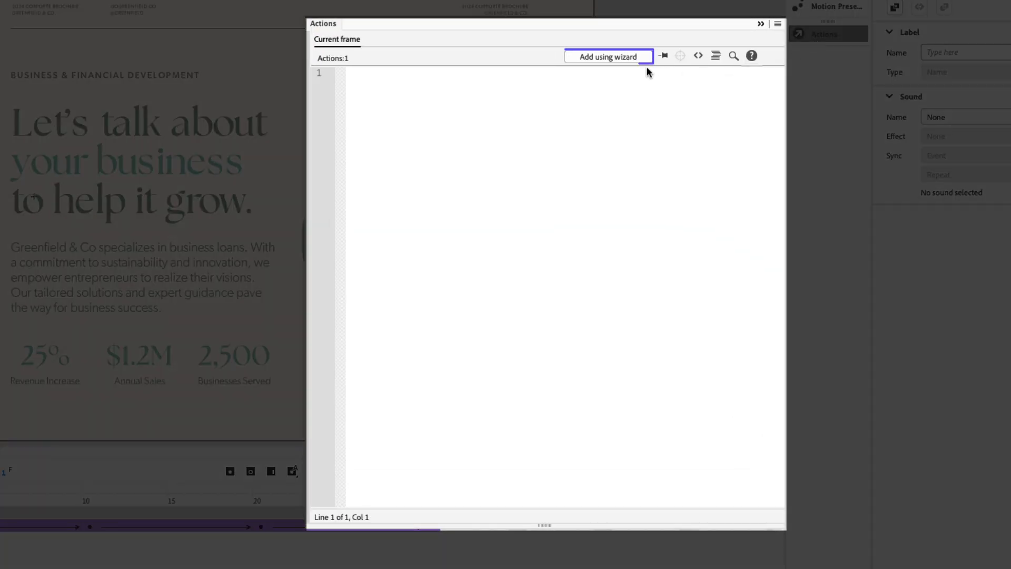
pyautogui.click(628, 63)
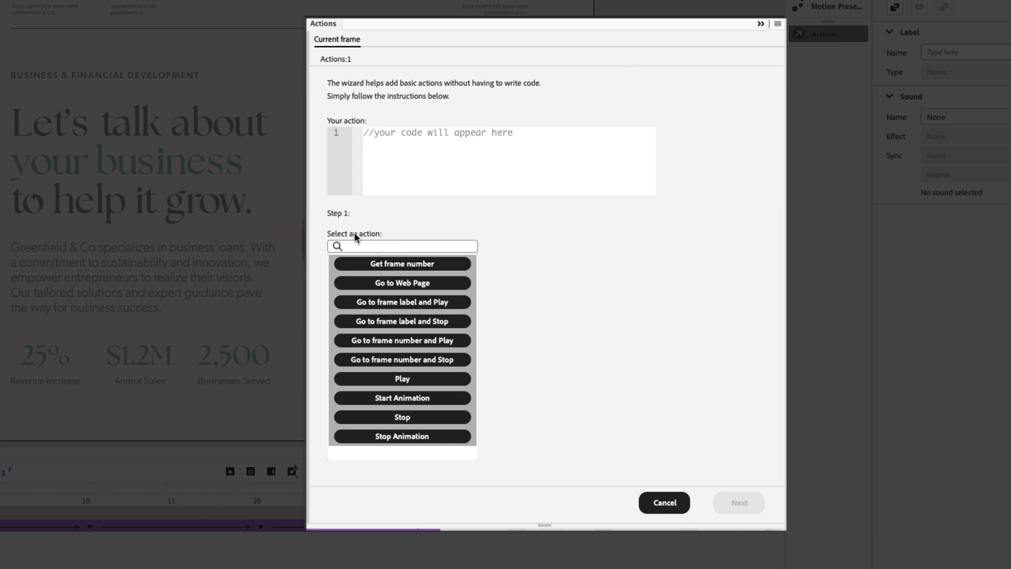
pyautogui.click(419, 419)
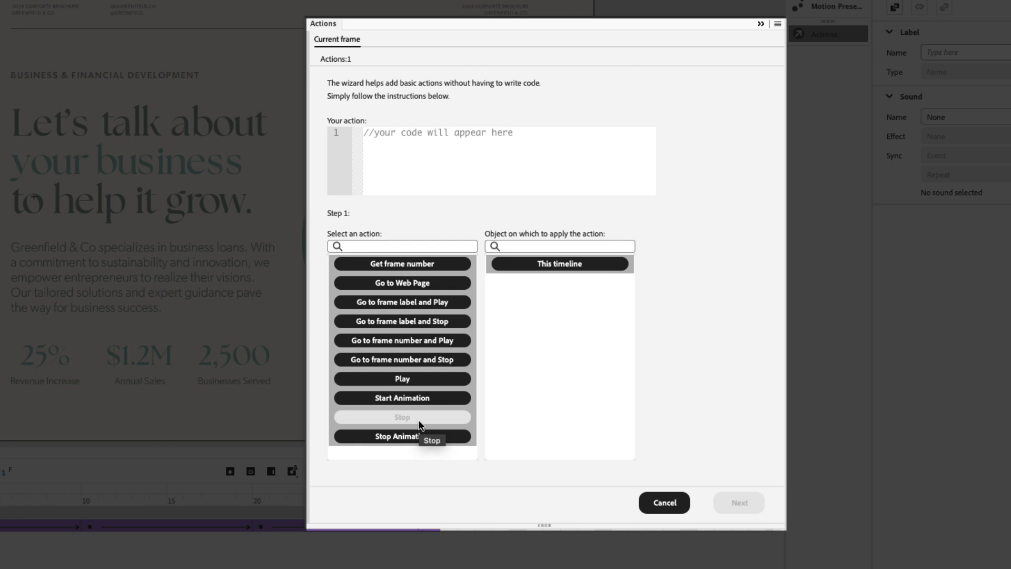
pyautogui.click(566, 266)
pyautogui.click(739, 503)
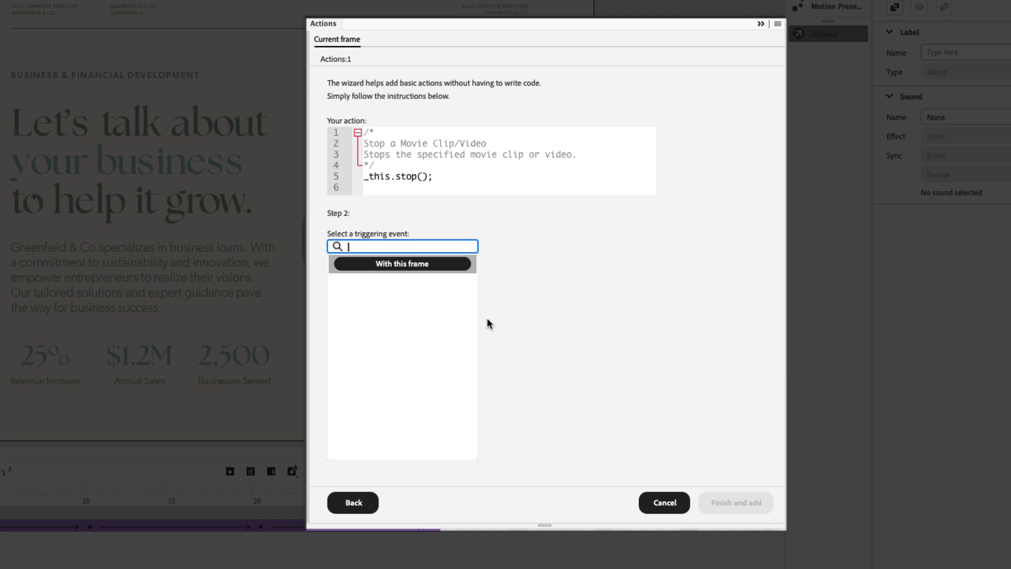
pyautogui.click(388, 268)
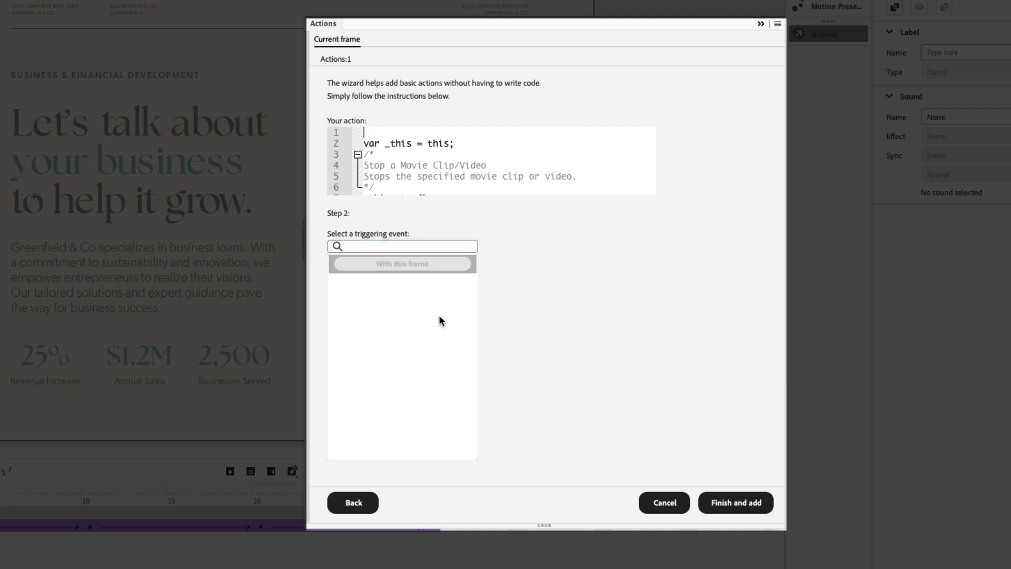
pyautogui.click(736, 503)
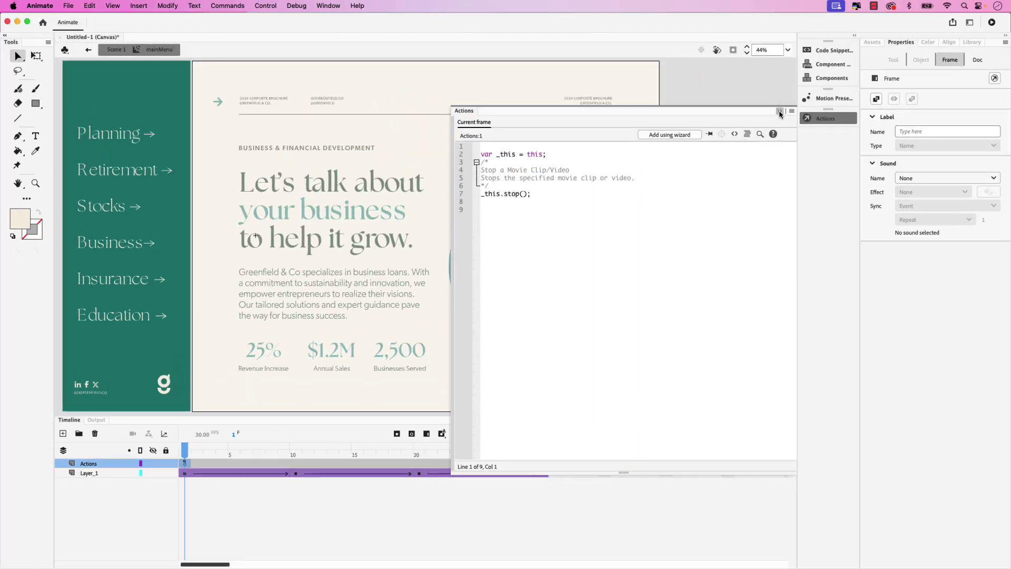
# Step: Insert a keyframe at frame 20 of the Actions layer
pyautogui.click(780, 111)
pyautogui.moveTo(185, 450); pyautogui.dragTo(418, 452)
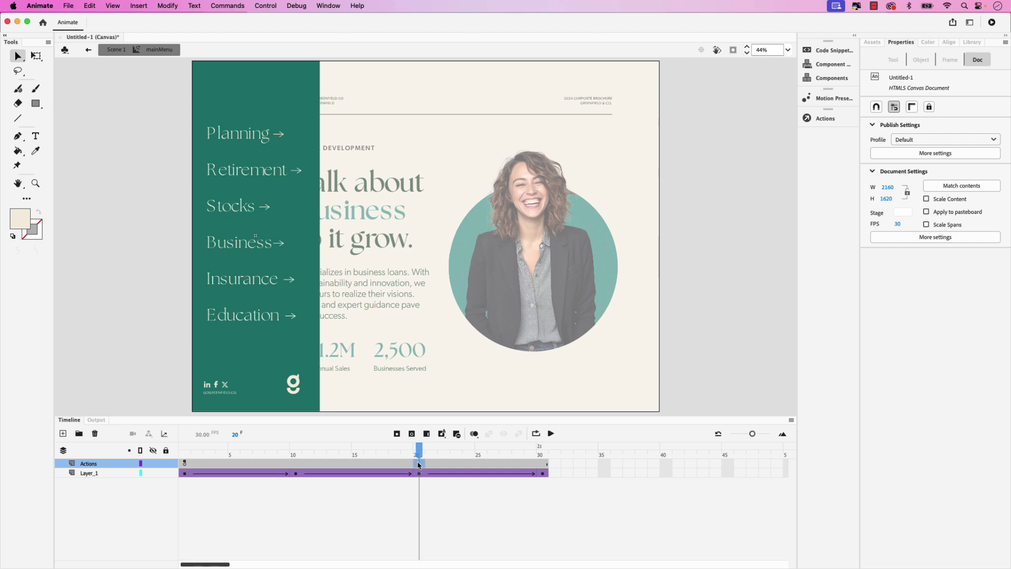
pyautogui.click(418, 465)
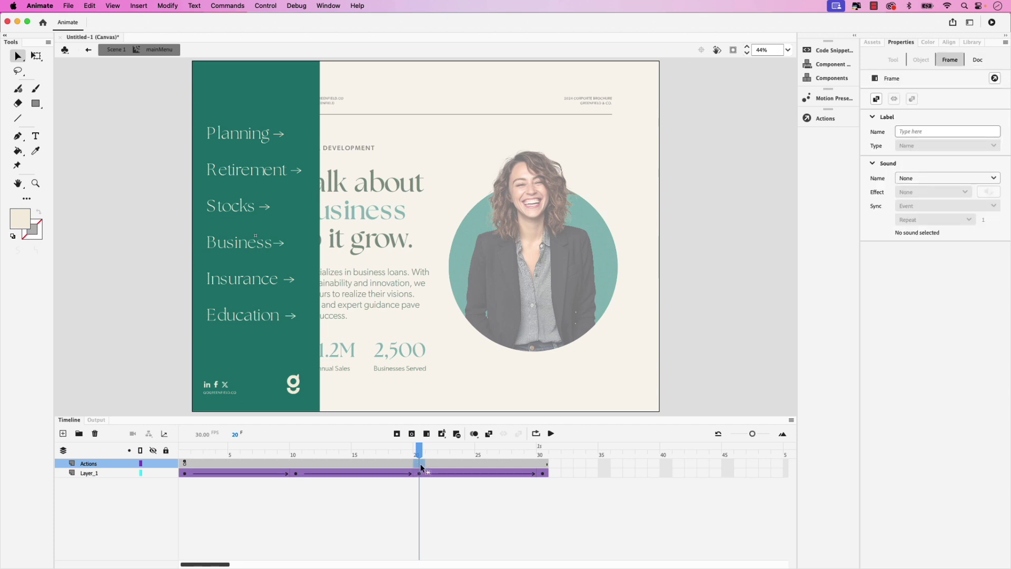
pyautogui.press('F6')
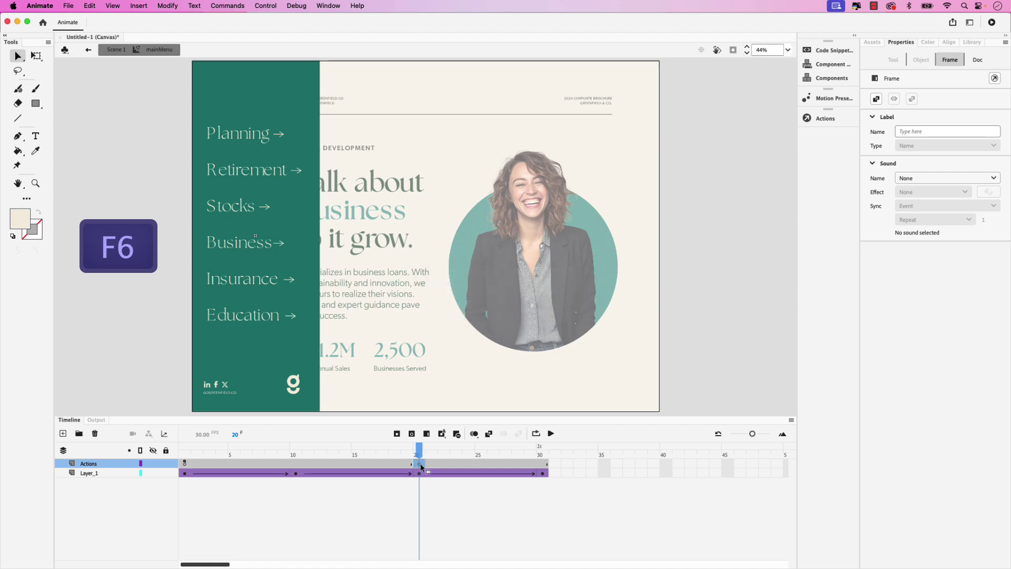
# Step: Add a wizard-built Stop on this timeline at frame 20, then close the Actions panel
pyautogui.click(825, 118)
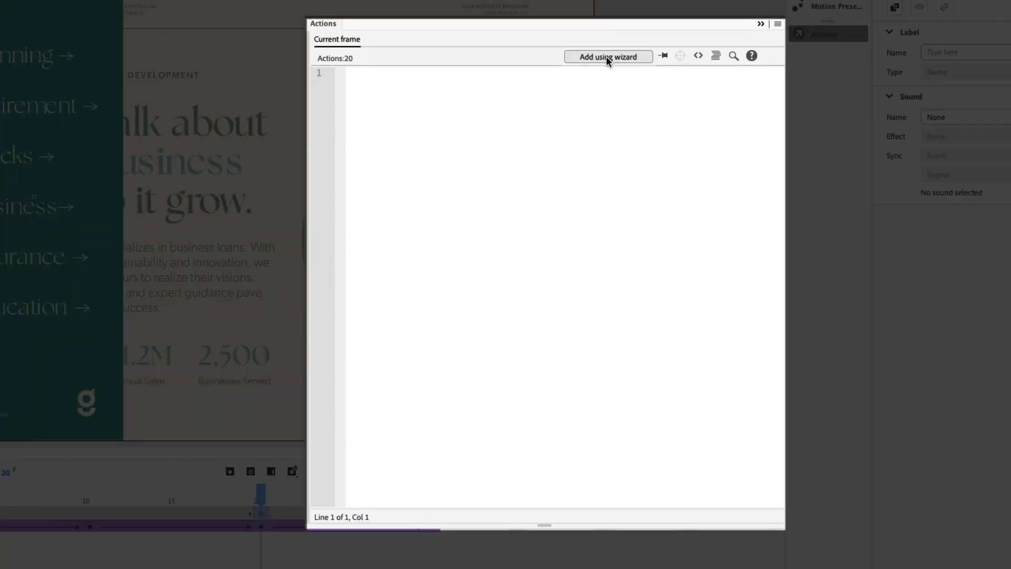
pyautogui.click(622, 74)
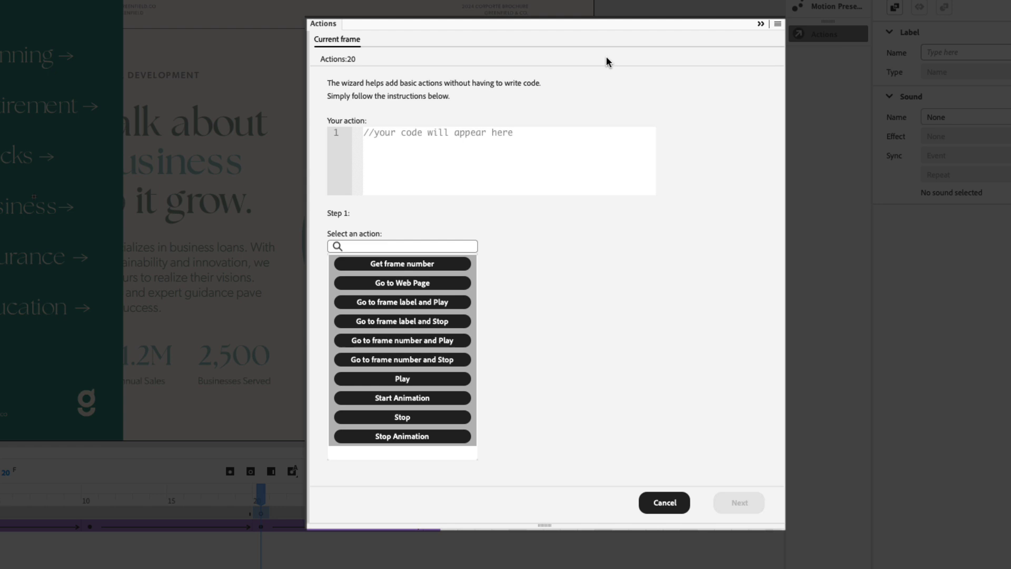
pyautogui.click(390, 420)
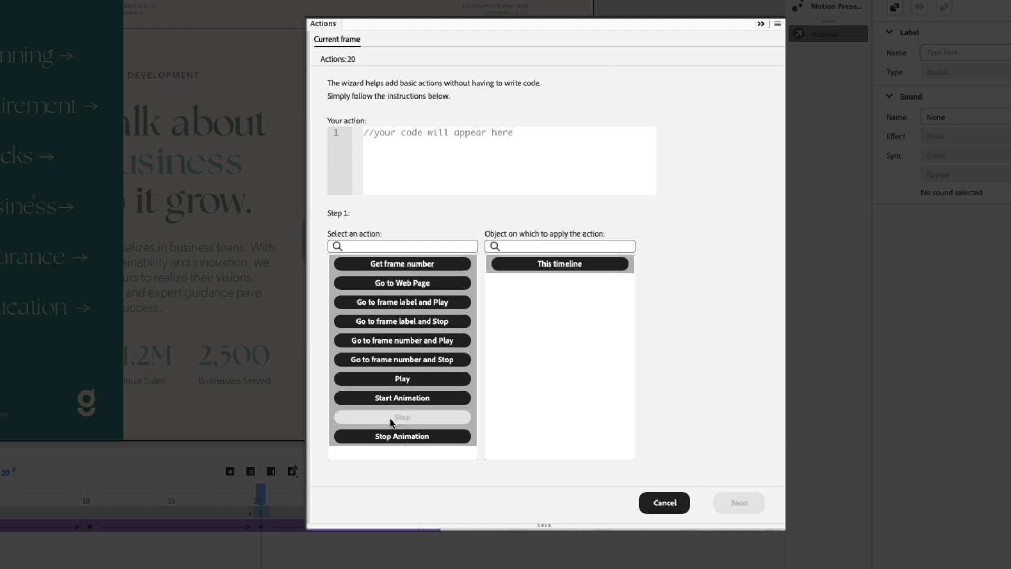
pyautogui.click(561, 264)
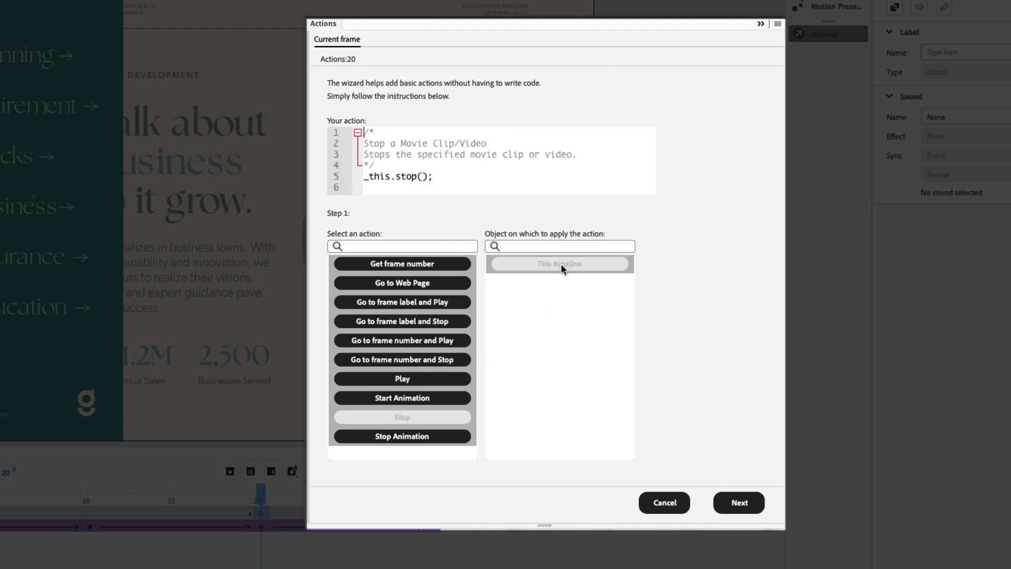
pyautogui.click(743, 503)
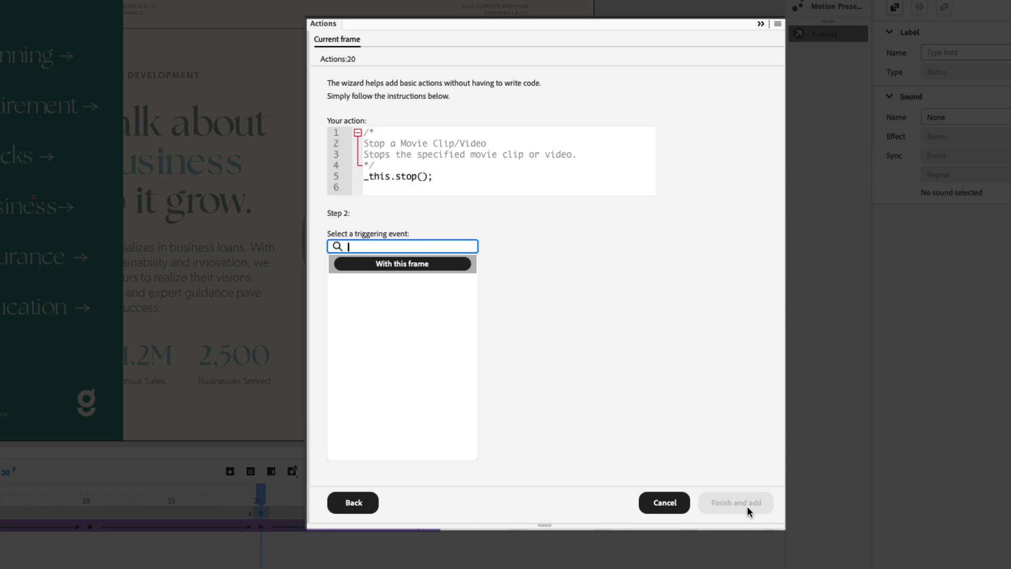
pyautogui.click(432, 265)
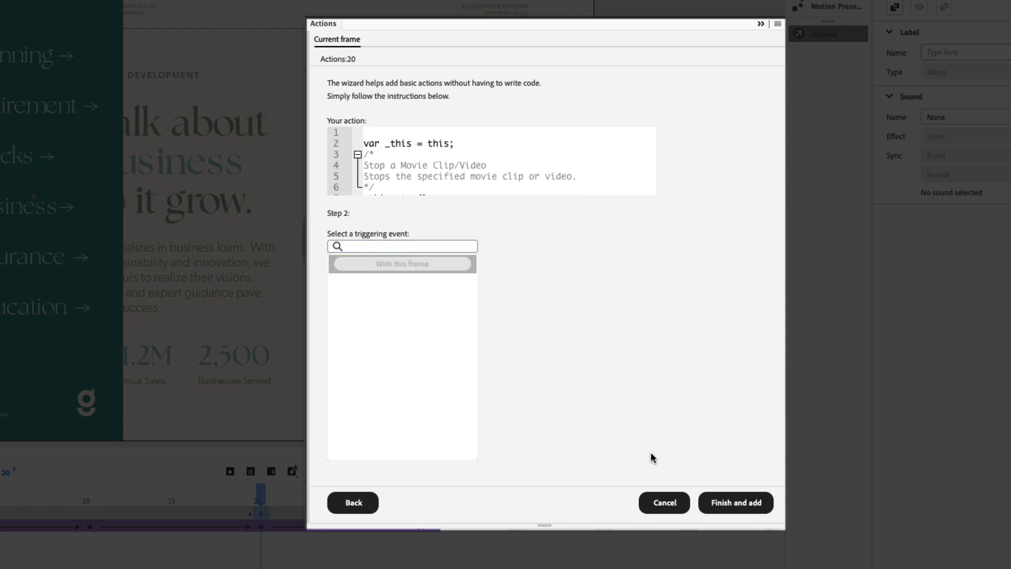
pyautogui.click(725, 503)
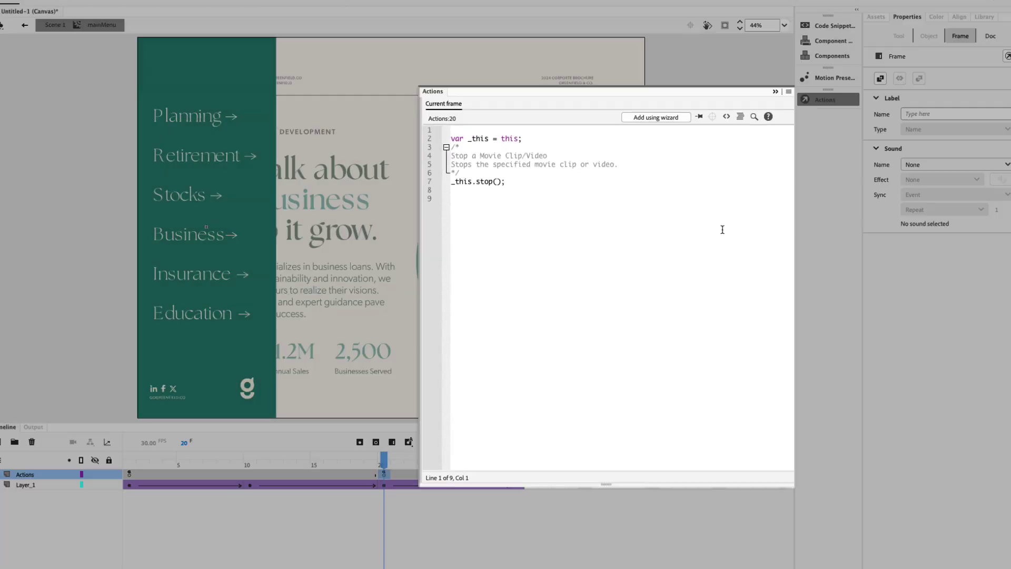
pyautogui.click(776, 91)
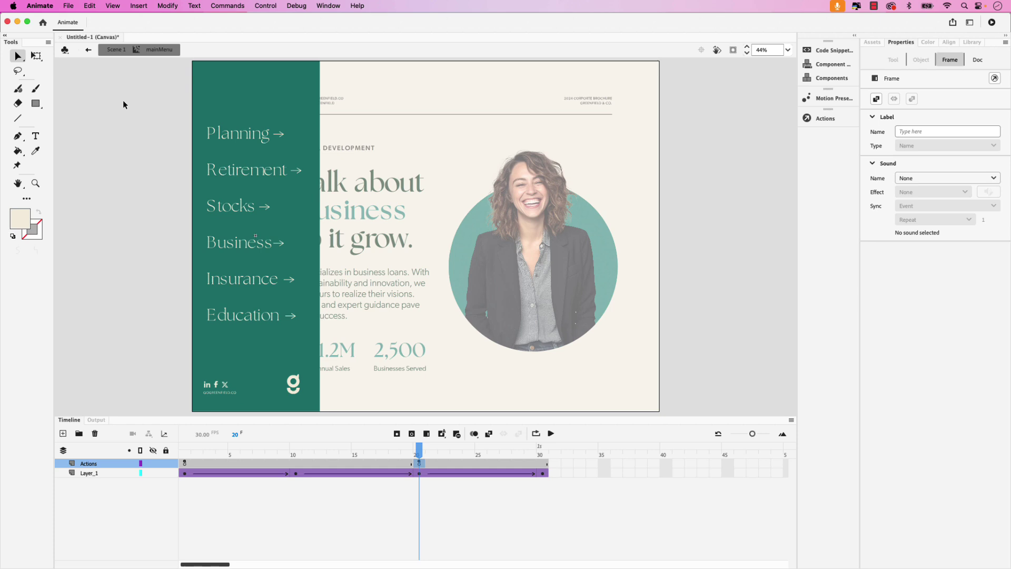
# Step: Back on Scene 1, convert the arrow icon into a Button symbol named openButton
pyautogui.click(89, 51)
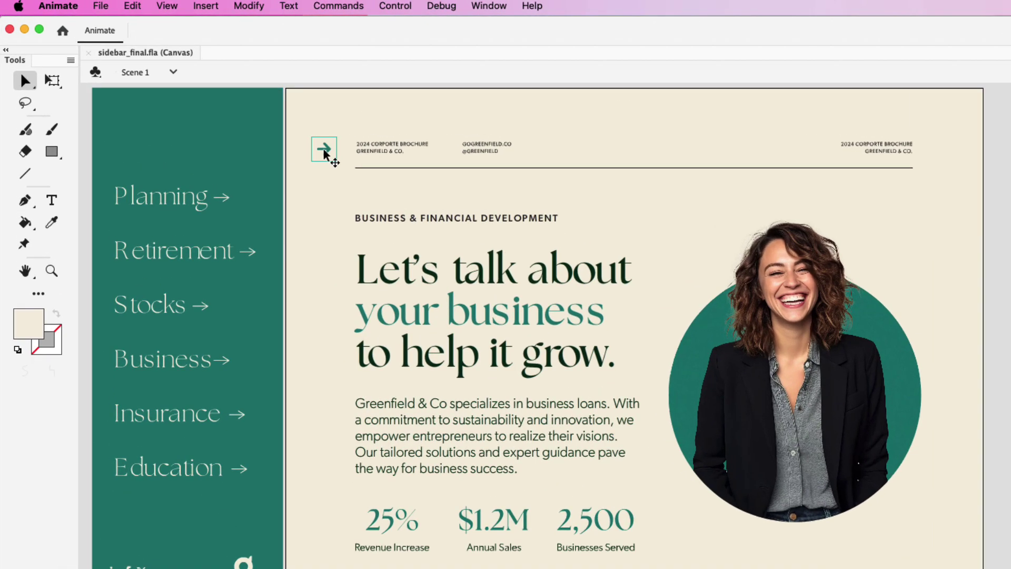
pyautogui.click(243, 6)
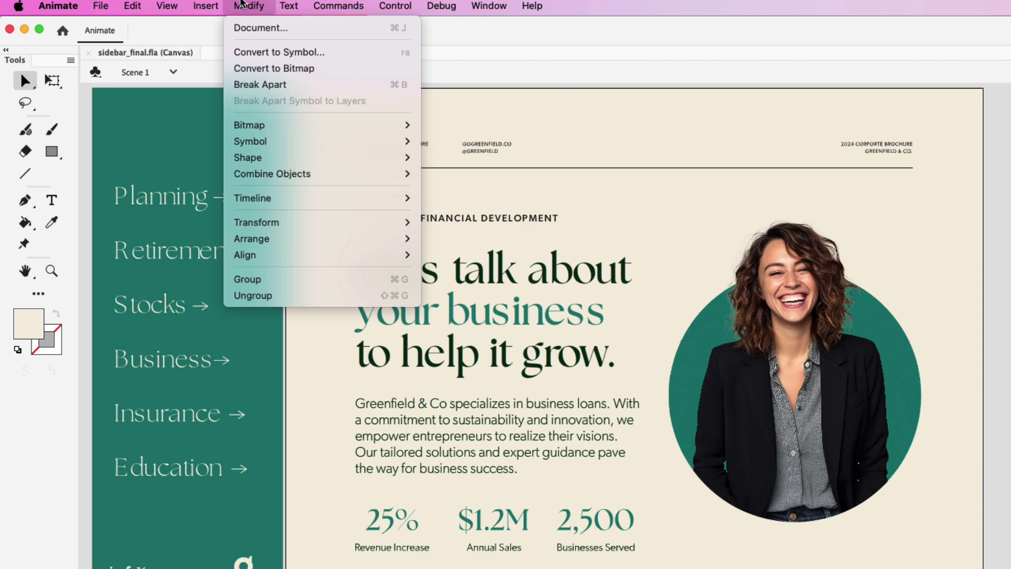
pyautogui.click(260, 52)
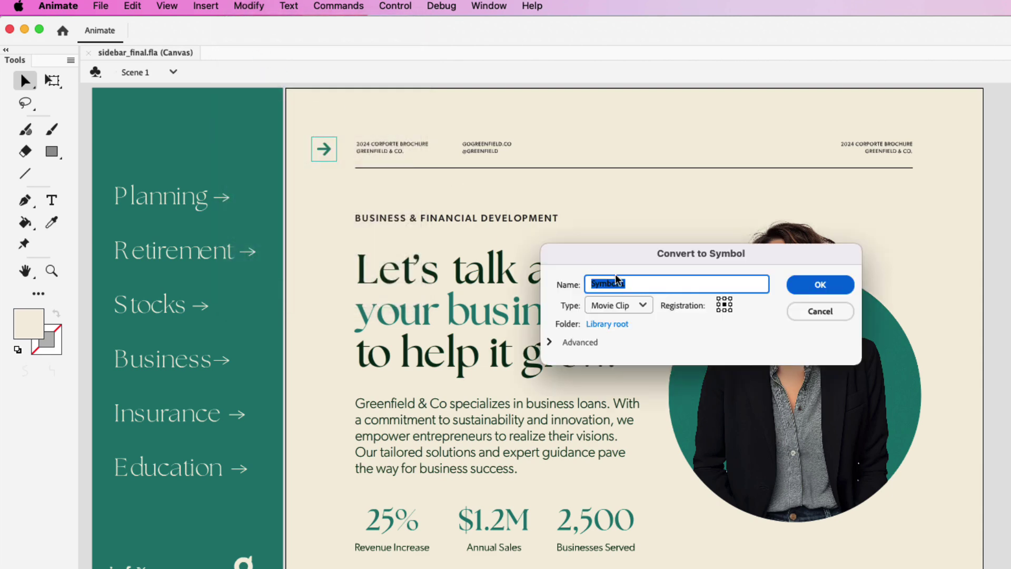
pyautogui.write('openButton')
pyautogui.click(627, 311)
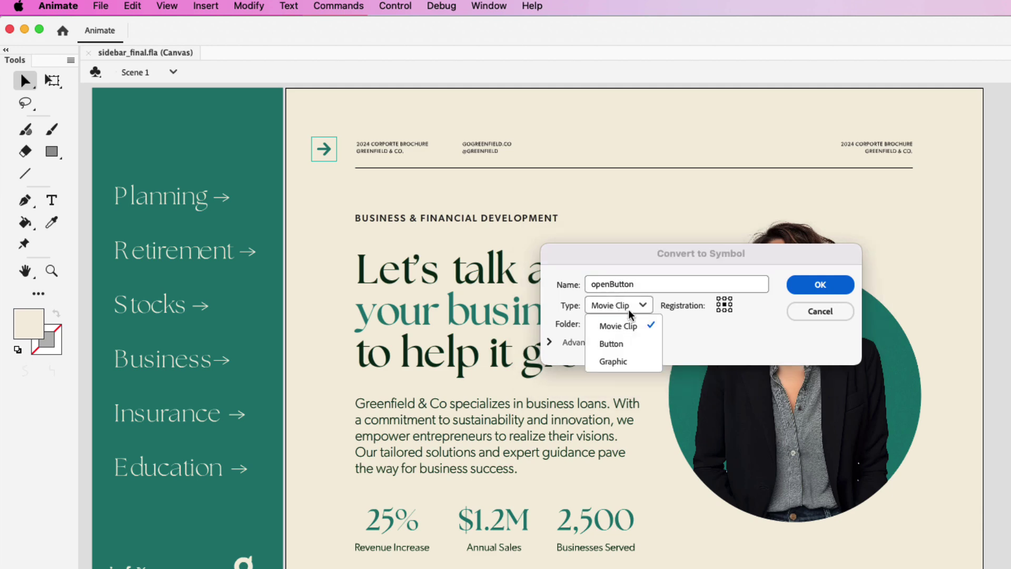
pyautogui.click(631, 343)
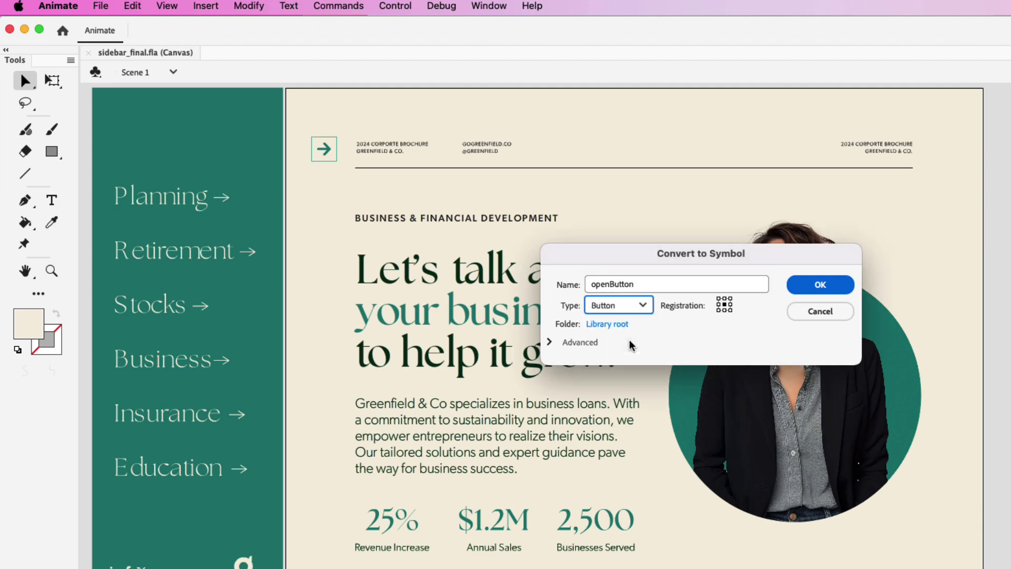
pyautogui.click(819, 284)
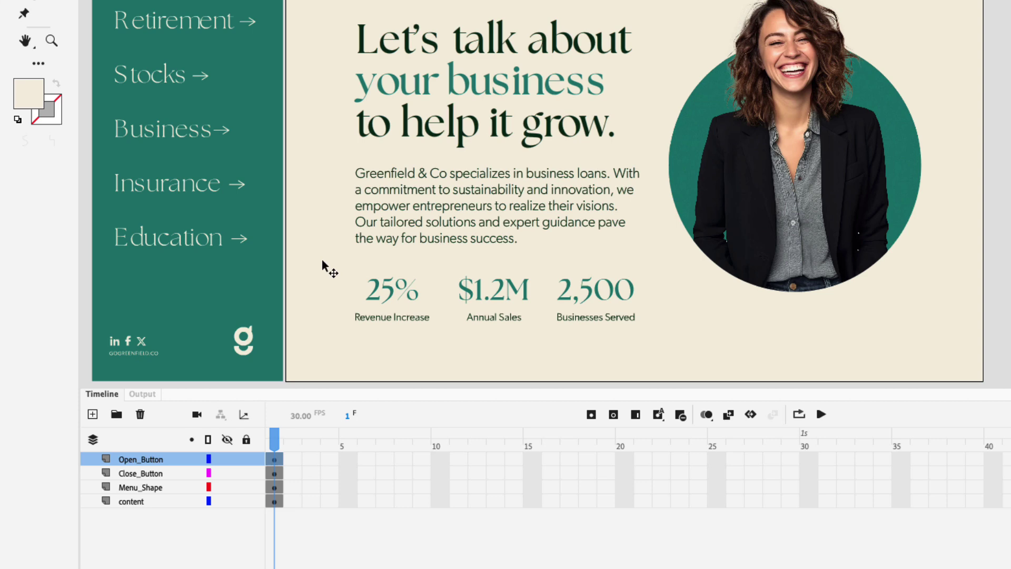
# Step: Hide the Open_Button layer and convert the X icon into a button symbol named closeButton
pyautogui.click(228, 458)
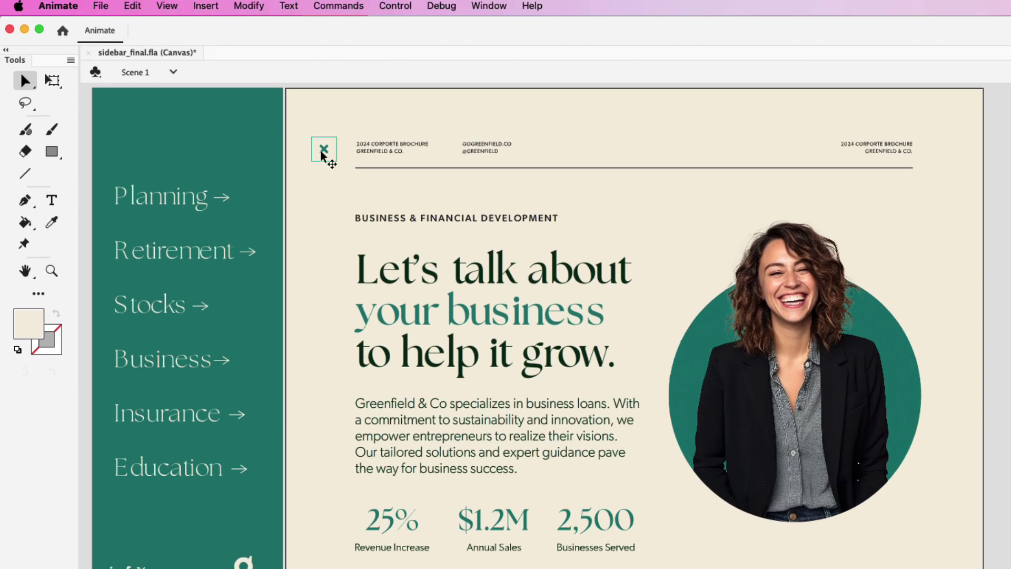
pyautogui.click(253, 6)
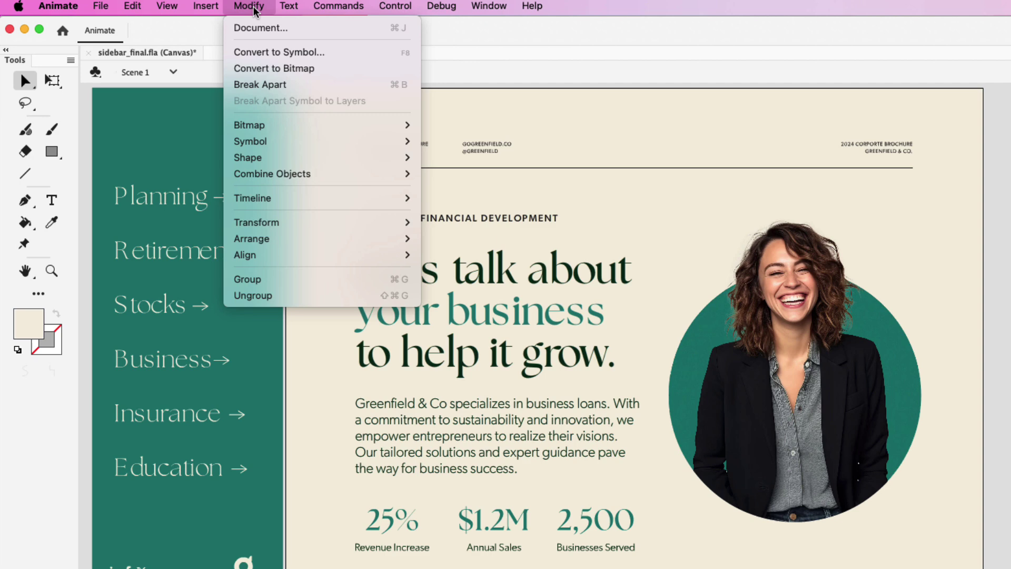
pyautogui.click(261, 51)
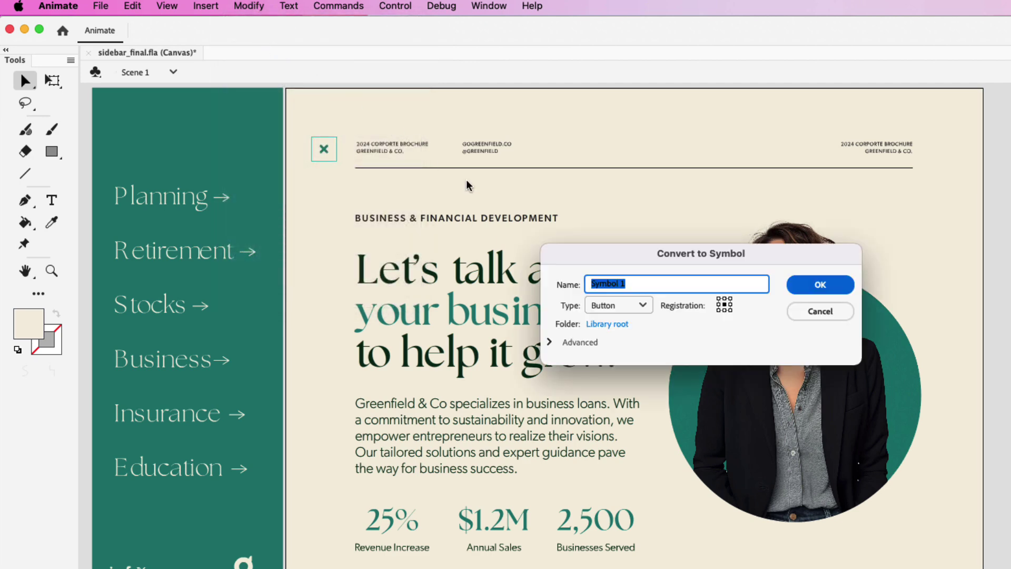
pyautogui.write('closeButton')
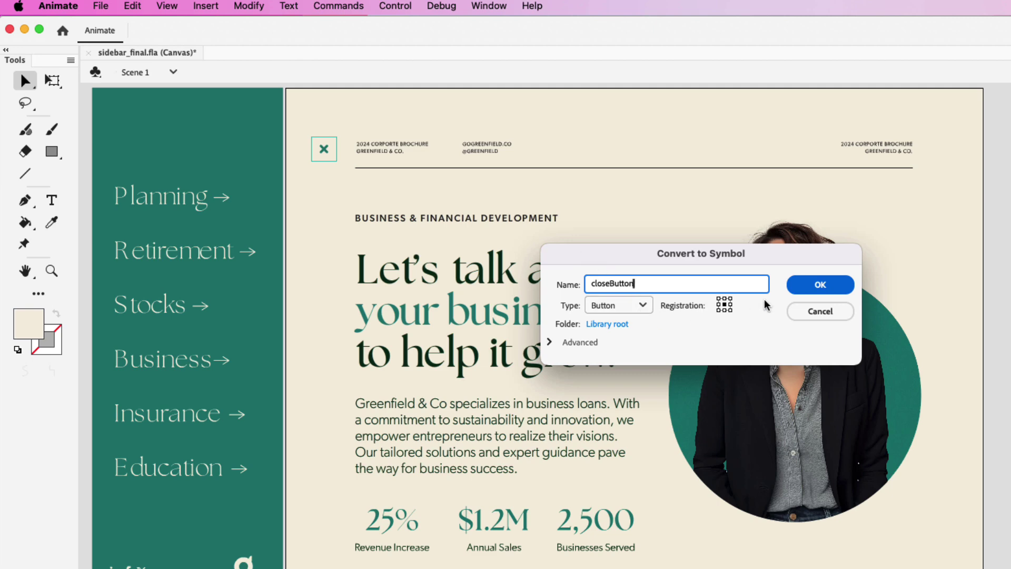
pyautogui.click(820, 284)
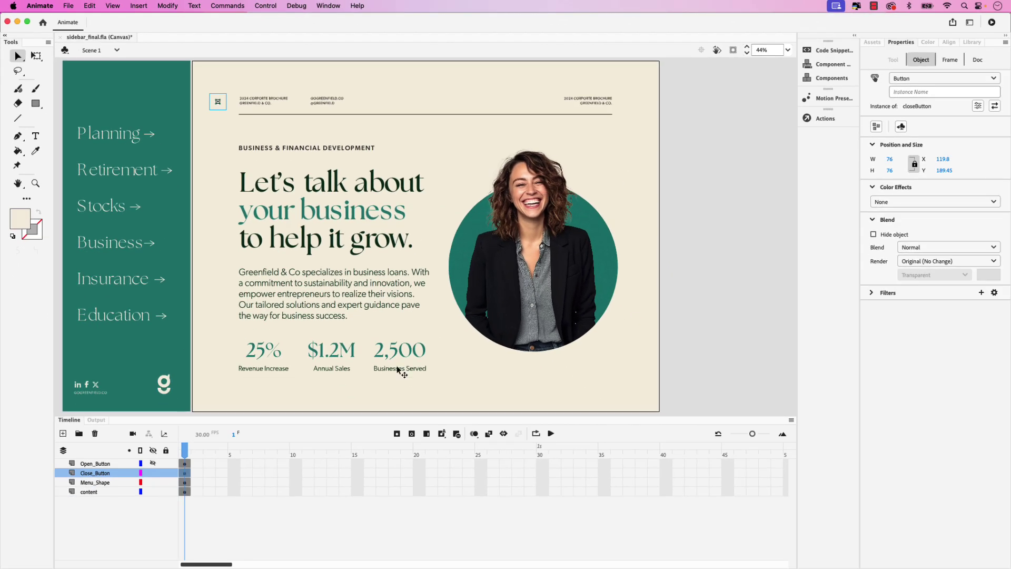
# Step: Show the Open_Button layer again and give the open button the instance name openBtn
pyautogui.click(155, 465)
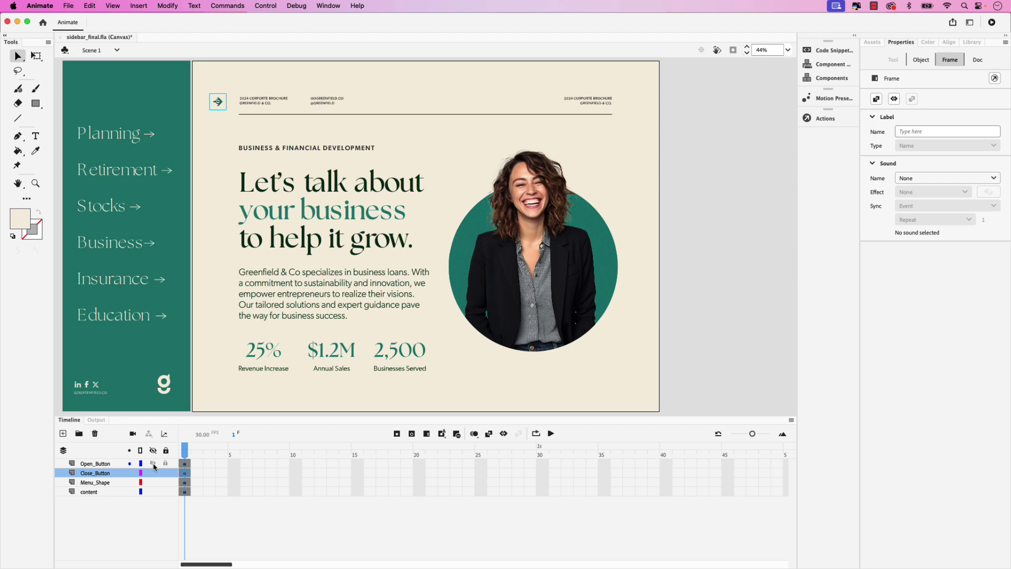
pyautogui.click(107, 464)
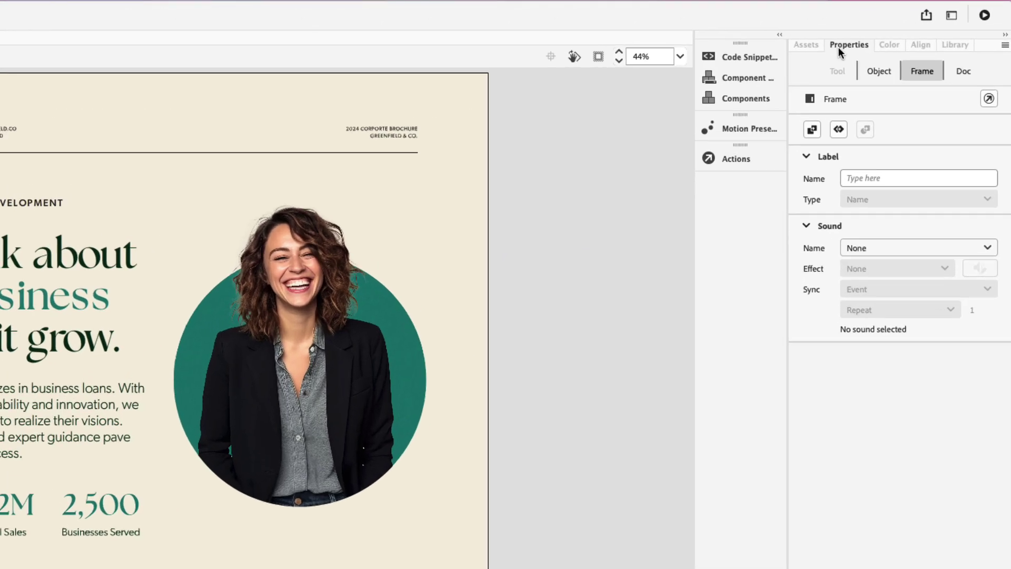
pyautogui.click(878, 72)
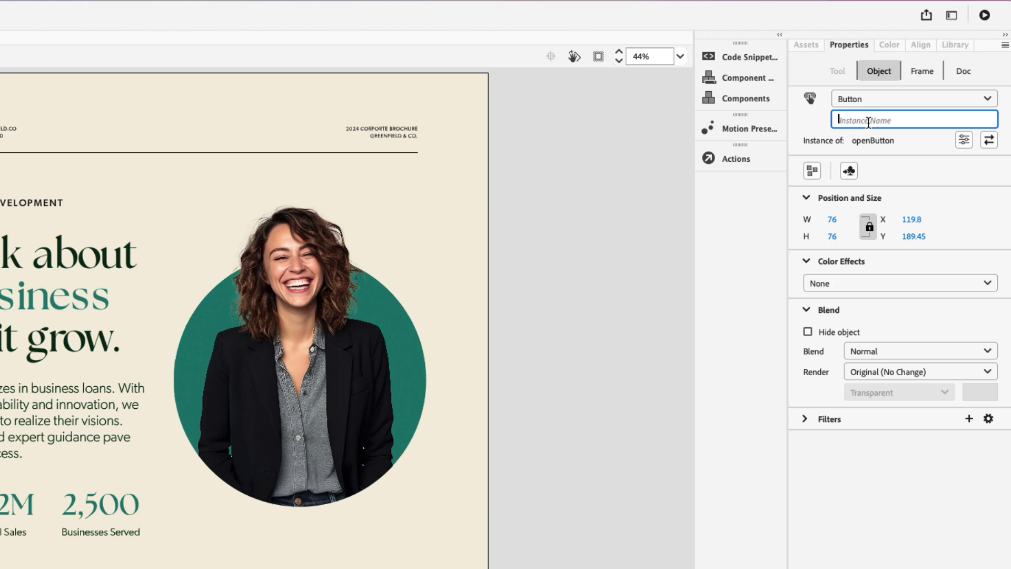
pyautogui.write('openBtn')
pyautogui.press('Return')
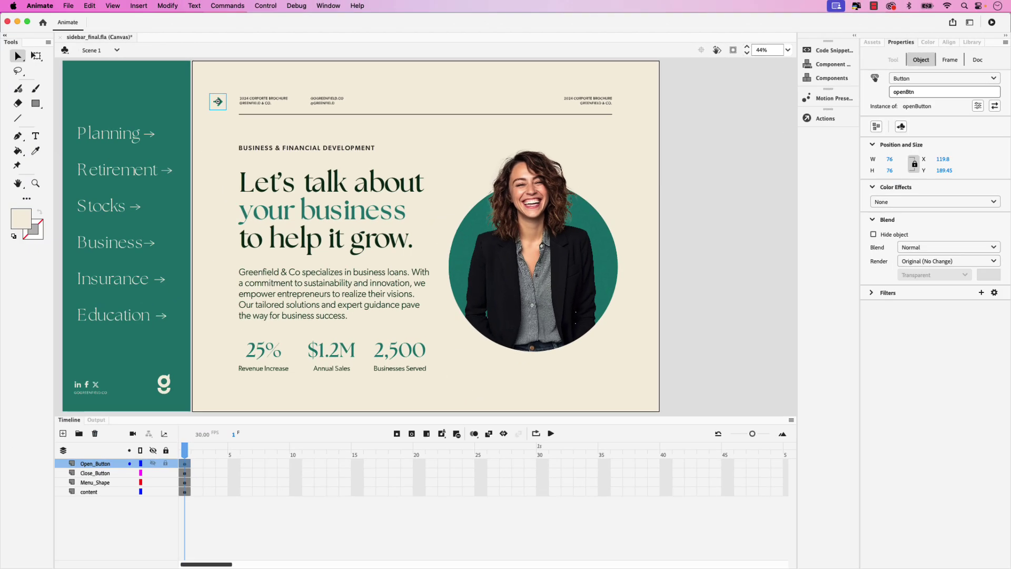
# Step: Give the close button the instance name closeBtn
pyautogui.click(98, 475)
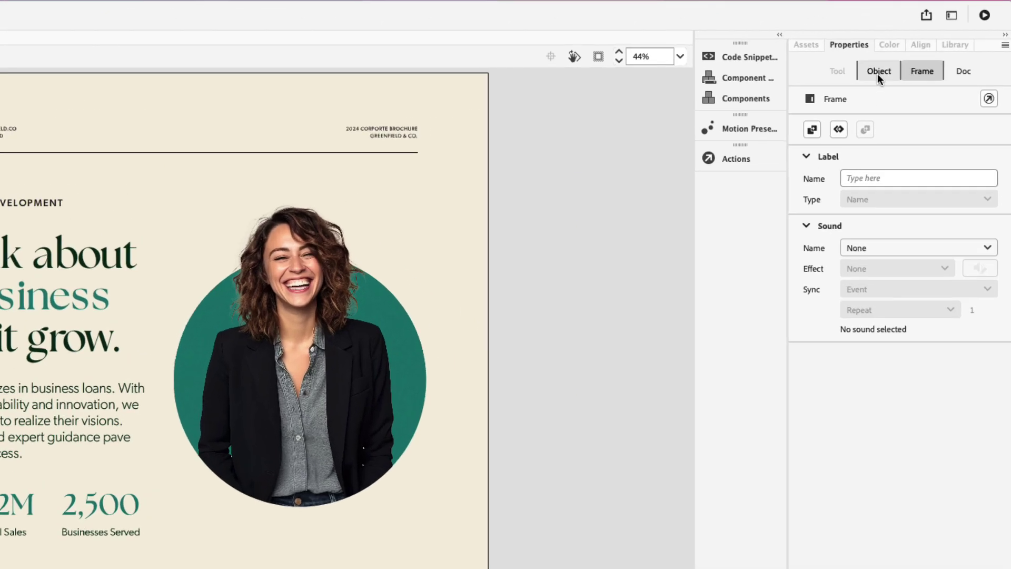
pyautogui.click(922, 59)
pyautogui.click(874, 119)
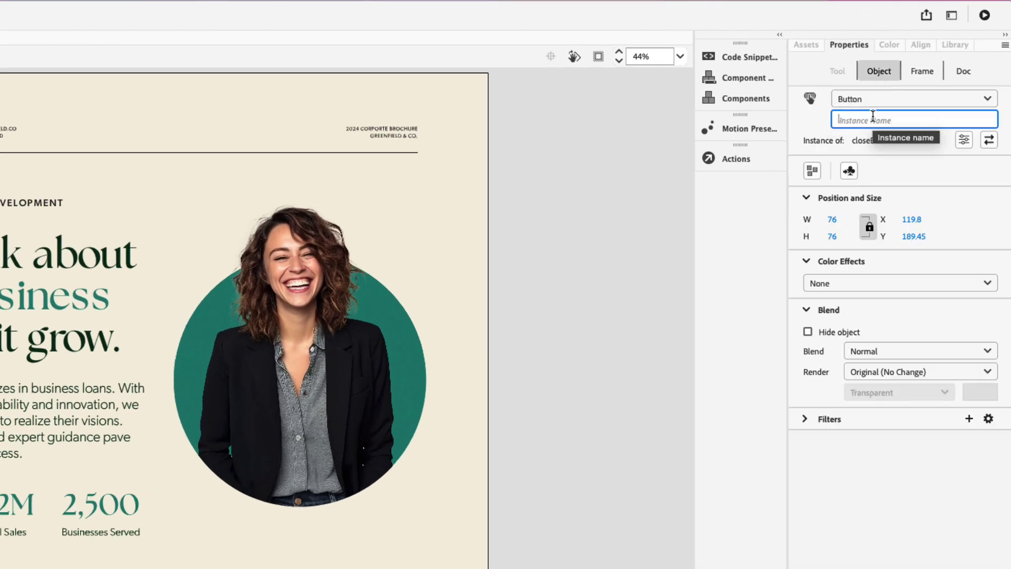
pyautogui.write('closeBtn')
pyautogui.press('Return')
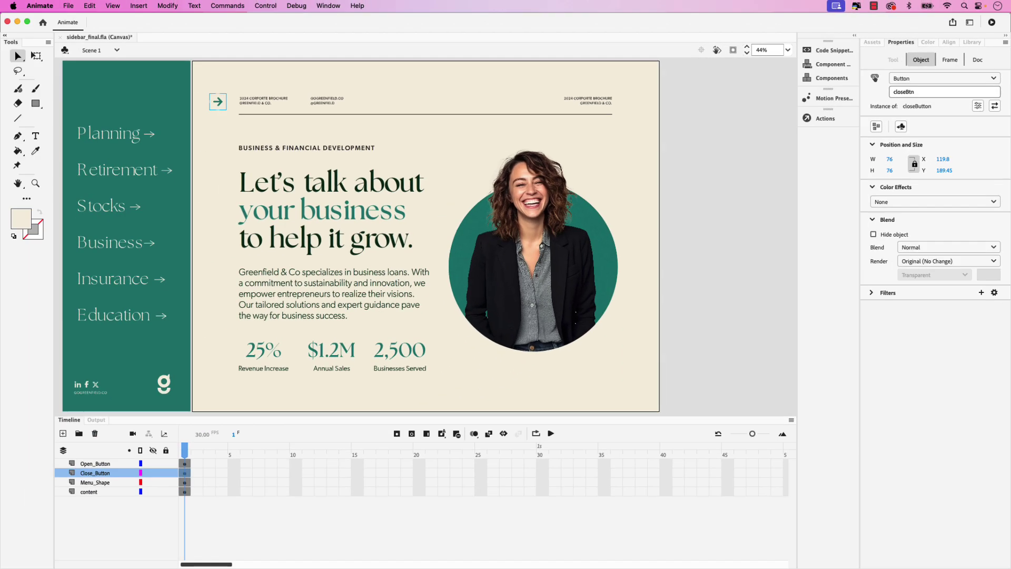
# Step: Name the green sidebar menu clip instance sidebarMenu
pyautogui.click(112, 102)
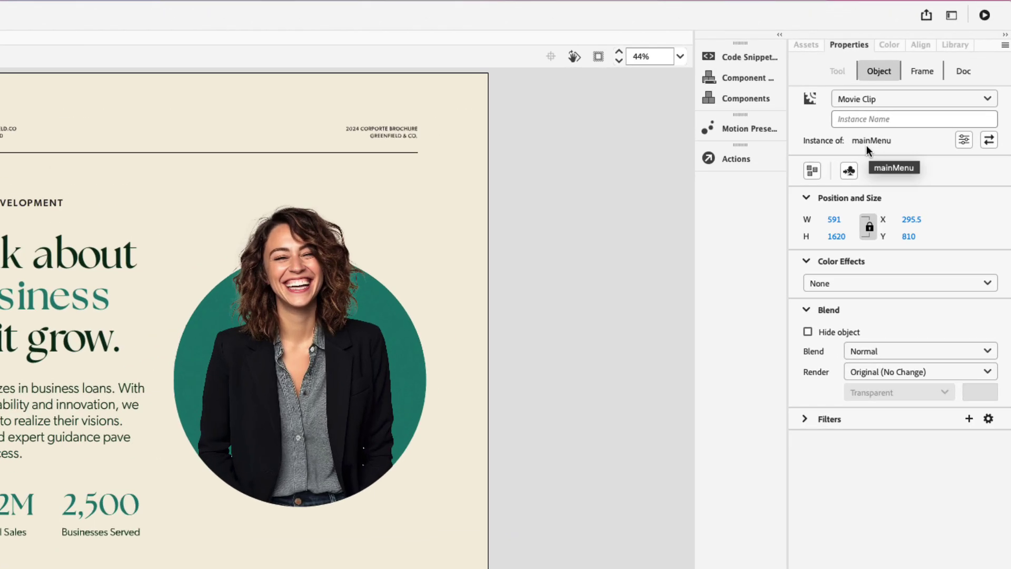
pyautogui.click(857, 120)
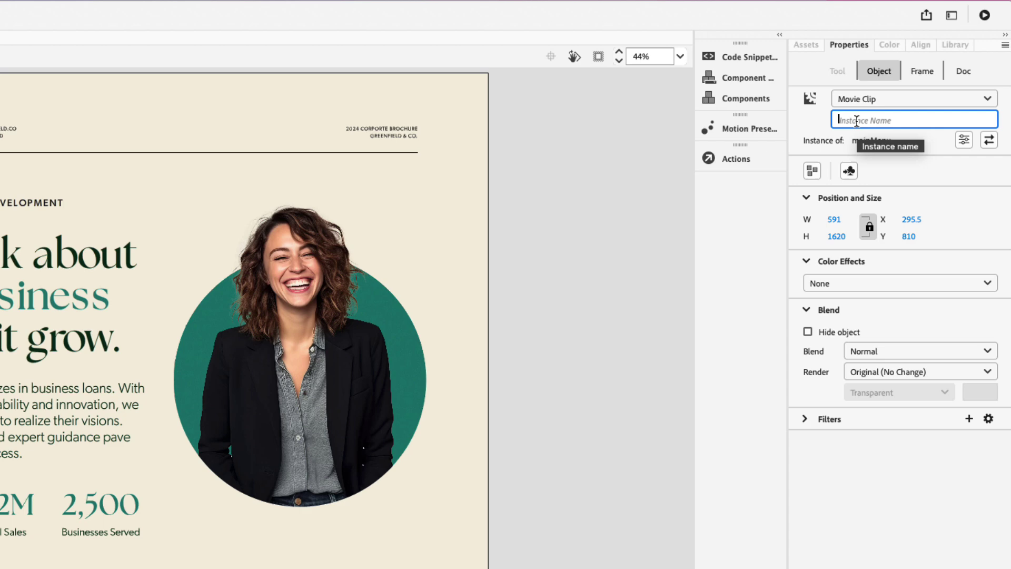
pyautogui.write('sidebarMenu')
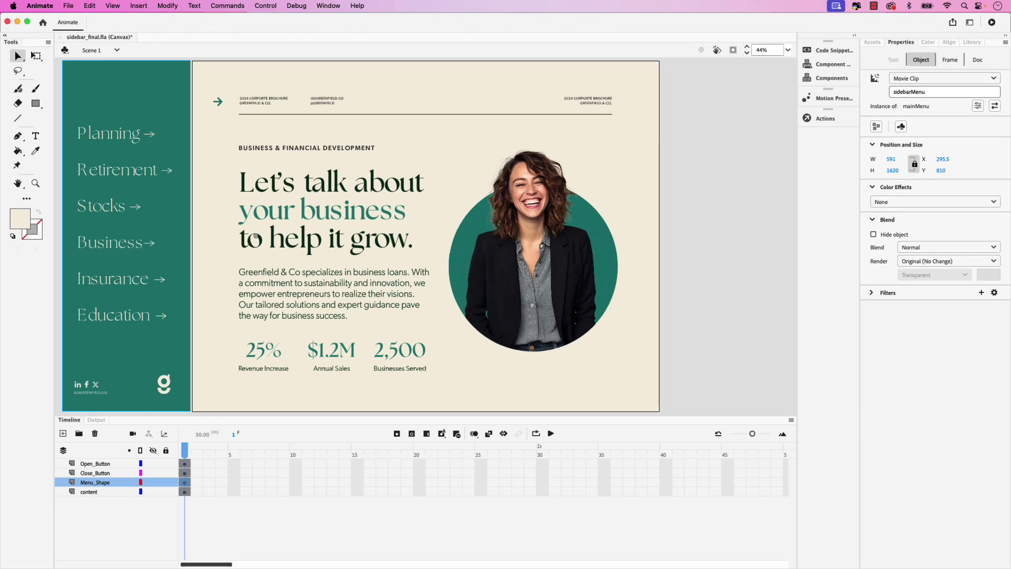
pyautogui.press('Return')
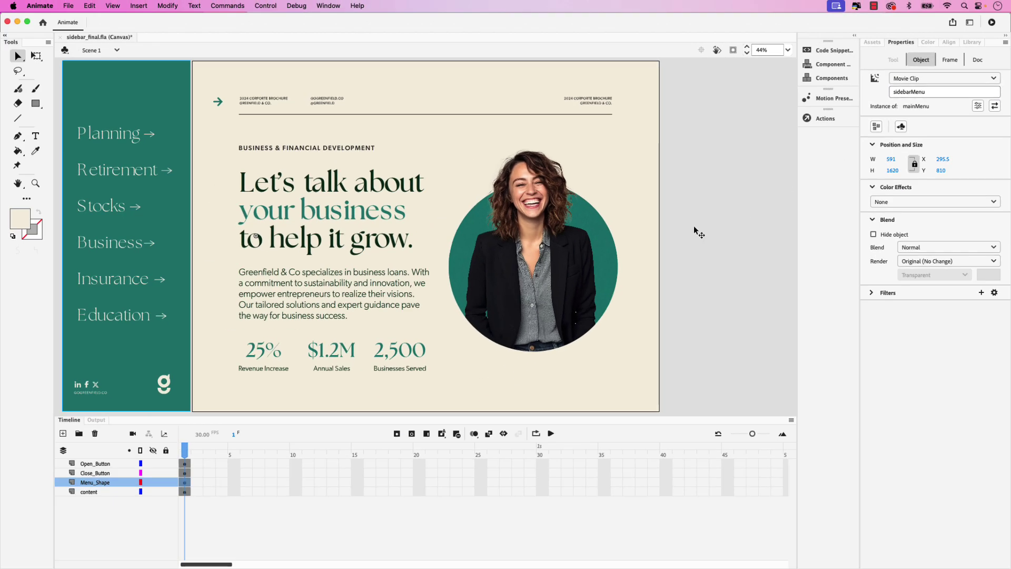
# Step: Insert a new layer above Open_Button and rename Layer_5 to Actions
pyautogui.click(85, 466)
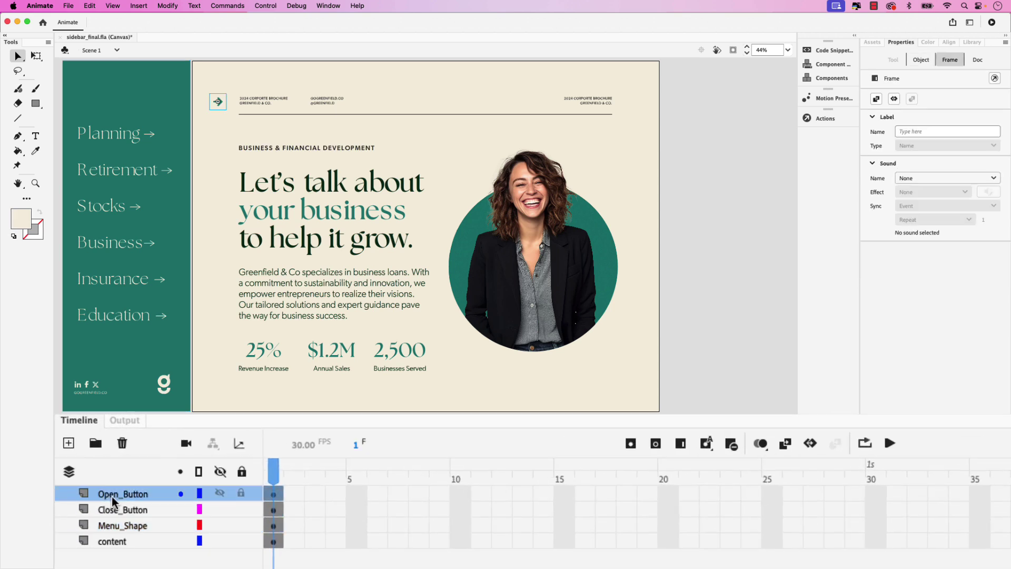
pyautogui.click(68, 443)
pyautogui.doubleClick(119, 494)
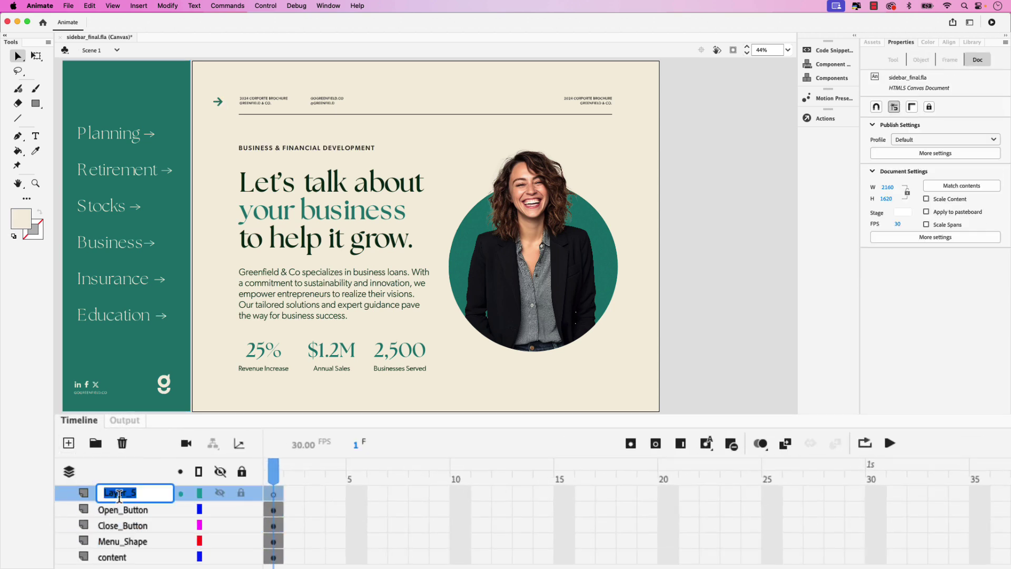
pyautogui.write('Actions')
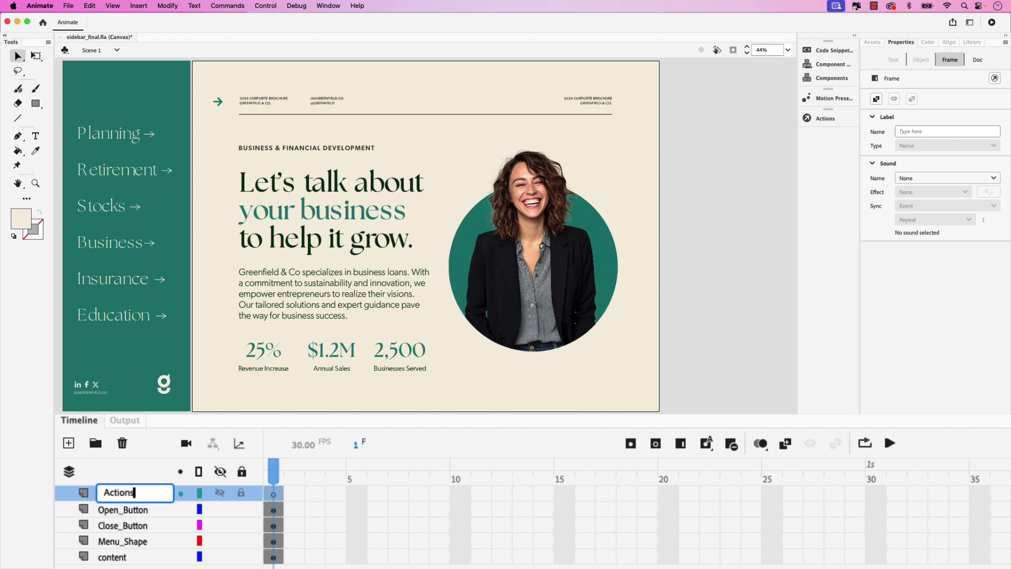
pyautogui.press('Return')
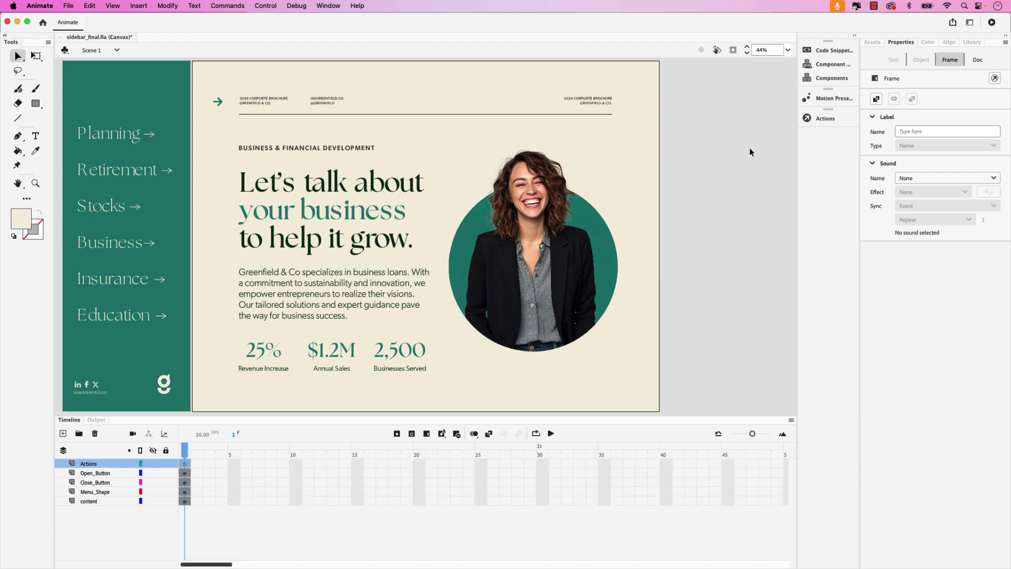
# Step: Use the Actions wizard to add an On Mouse Click handler on openBtn that plays sidebarMenu
pyautogui.click(801, 119)
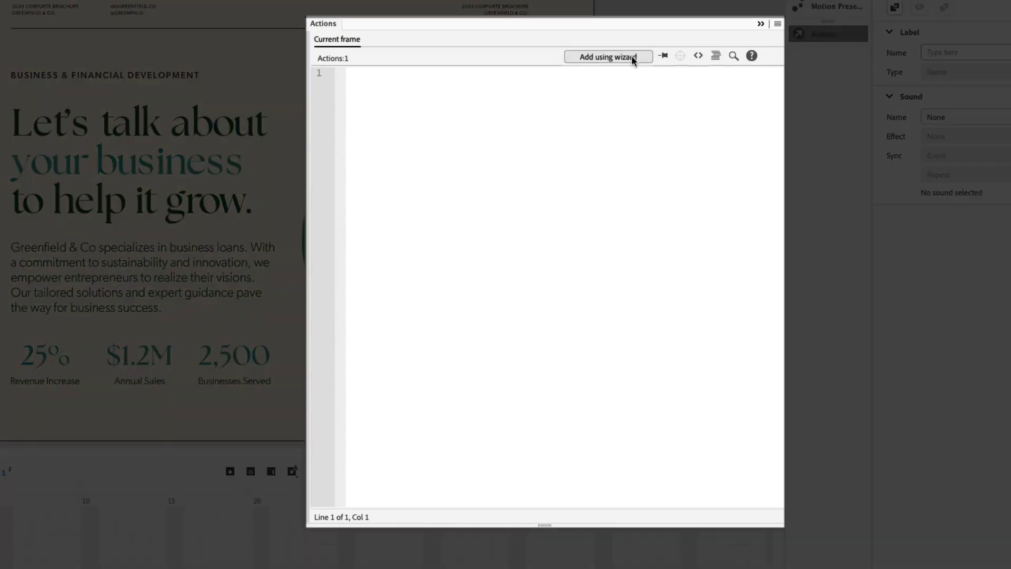
pyautogui.click(665, 109)
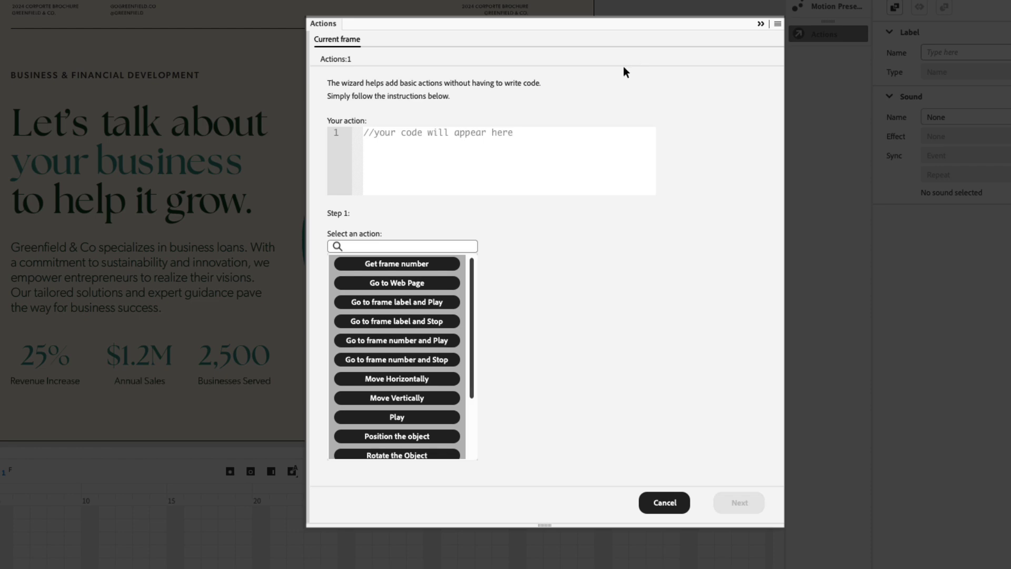
pyautogui.click(415, 418)
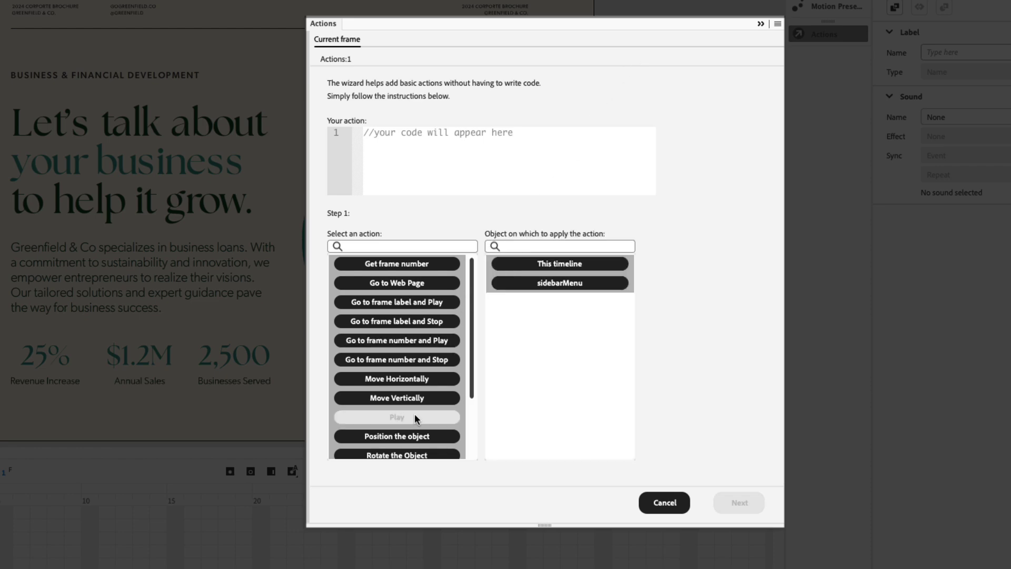
pyautogui.click(556, 286)
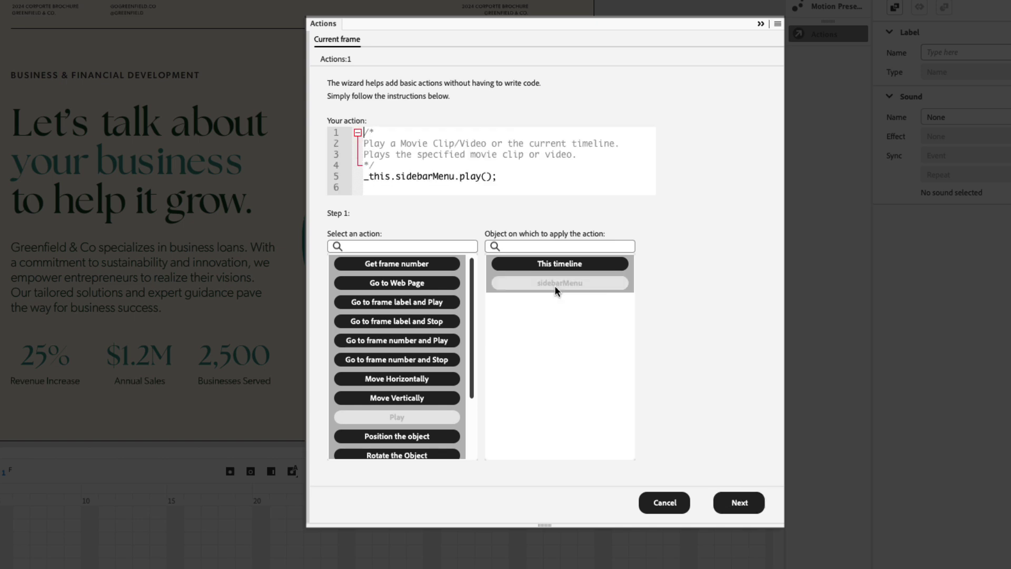
pyautogui.click(747, 504)
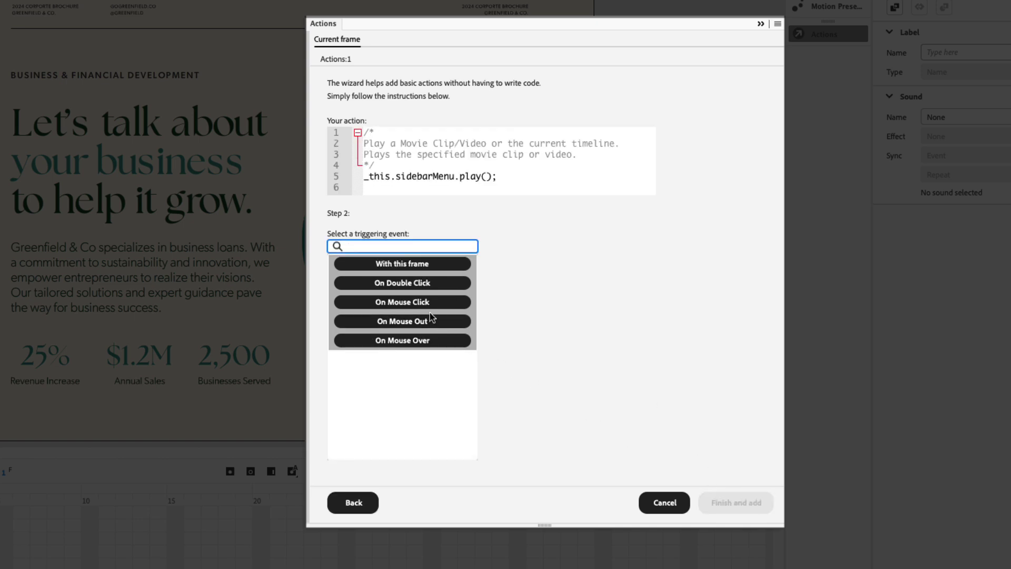
pyautogui.click(425, 306)
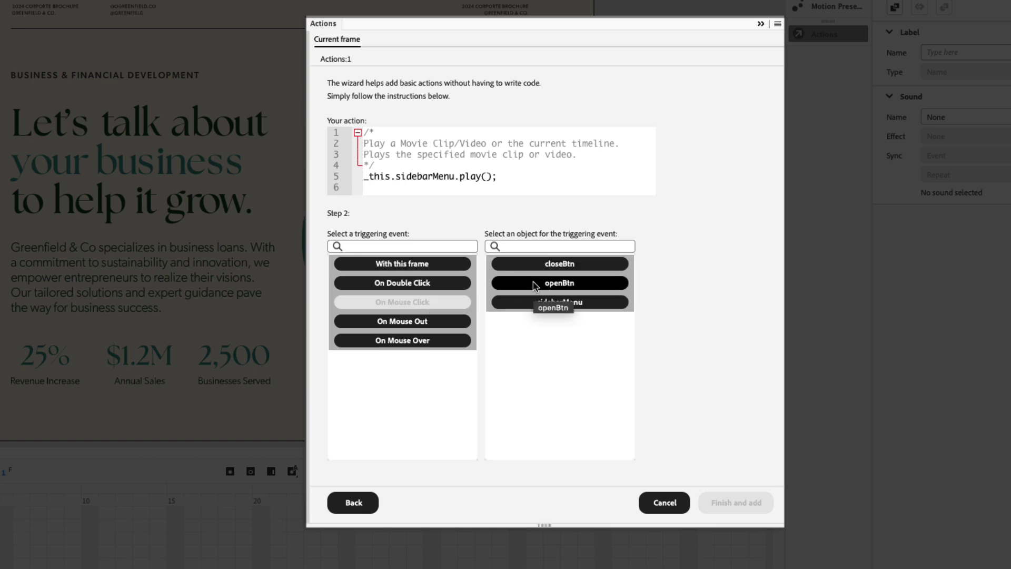
pyautogui.click(560, 285)
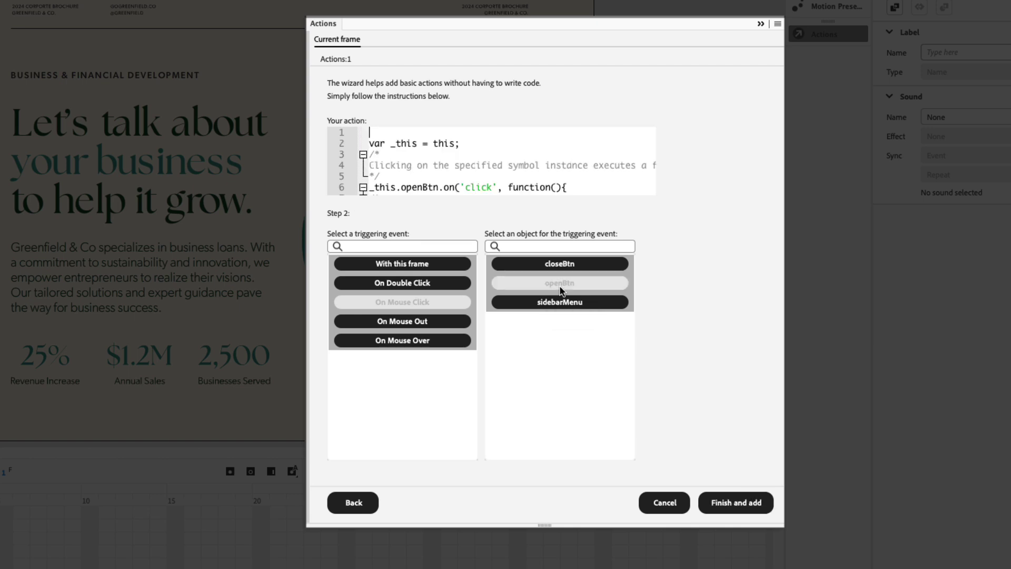
pyautogui.click(740, 507)
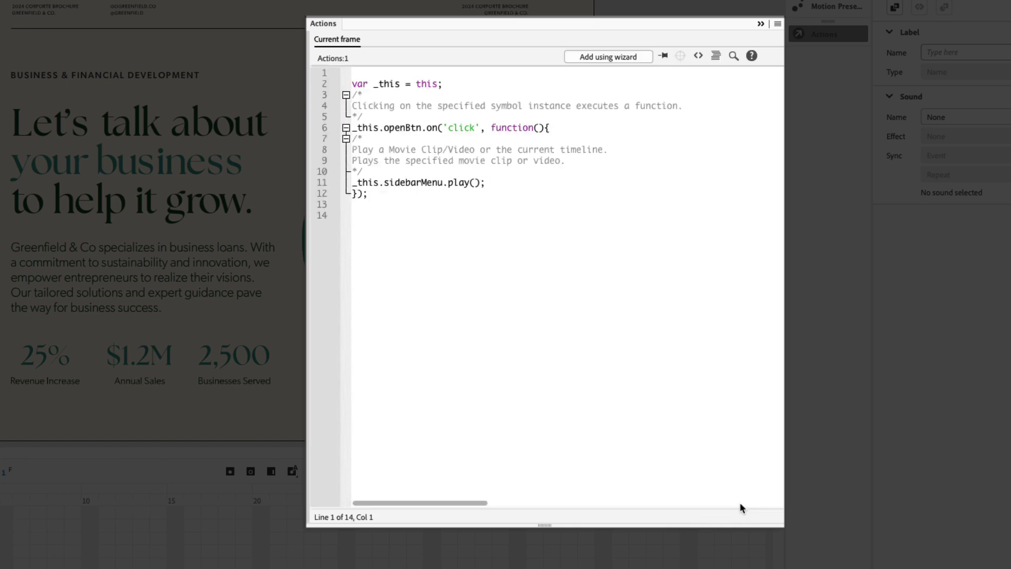
# Step: Below the first handler, use the wizard to add a closeBtn mouse-click handler playing sidebarMenu
pyautogui.click(378, 201)
pyautogui.press('Return')
pyautogui.click(589, 58)
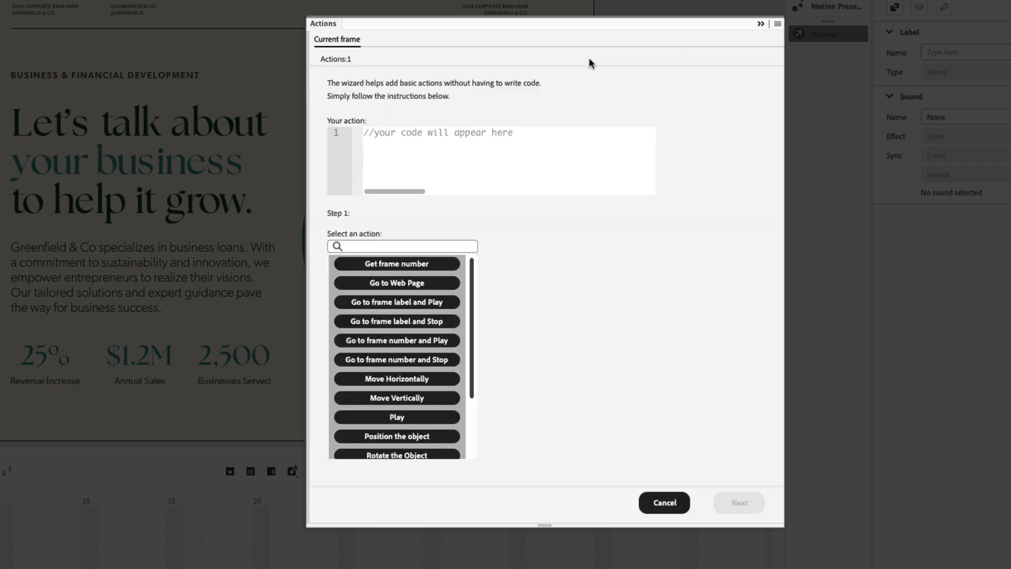
pyautogui.click(412, 417)
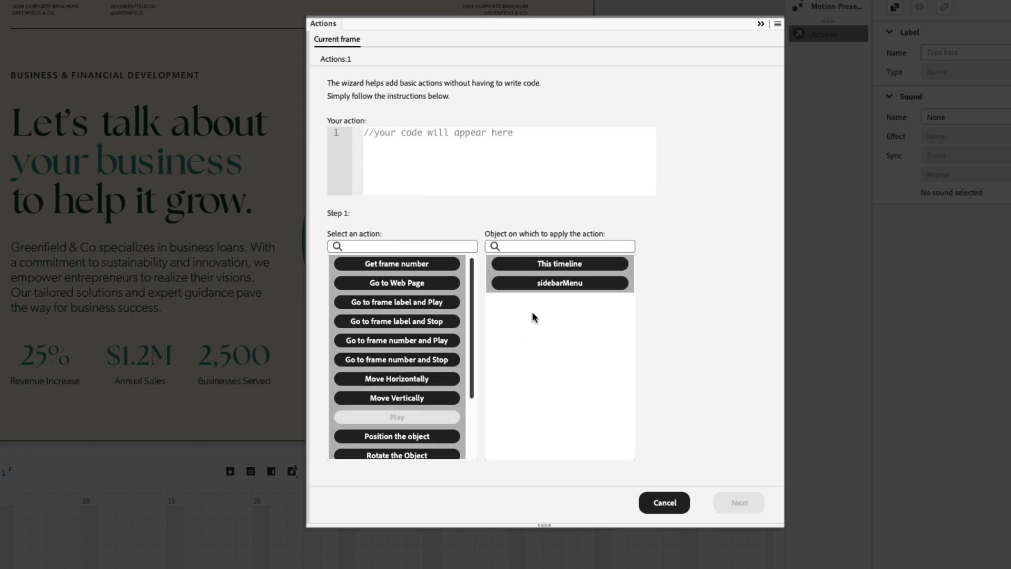
pyautogui.click(564, 285)
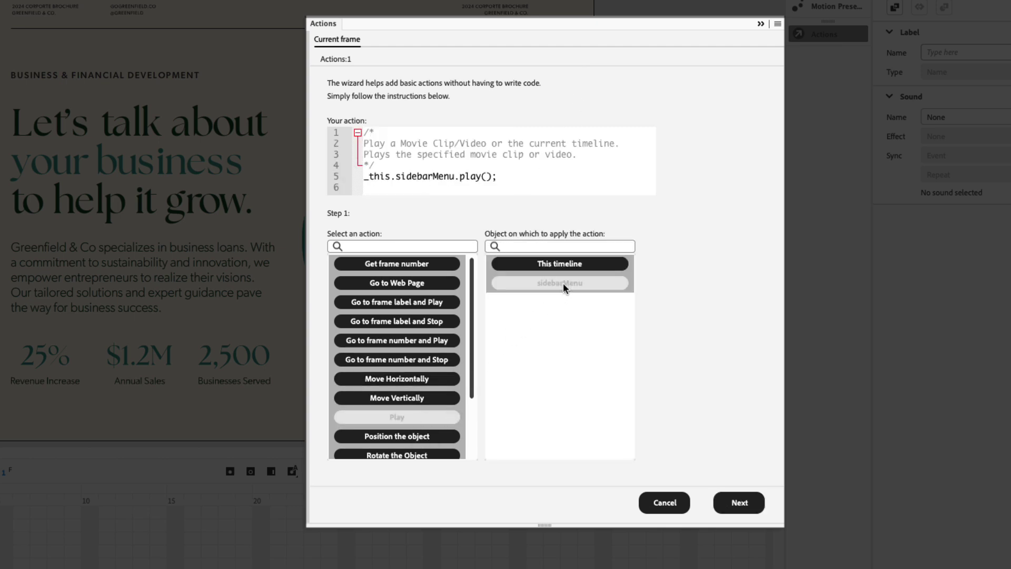
pyautogui.click(740, 503)
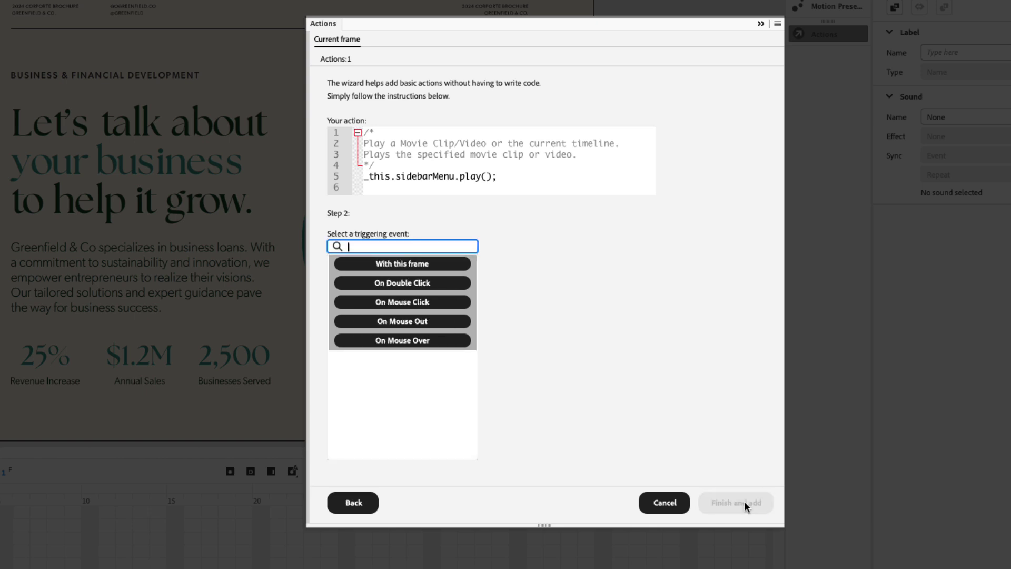
pyautogui.click(420, 304)
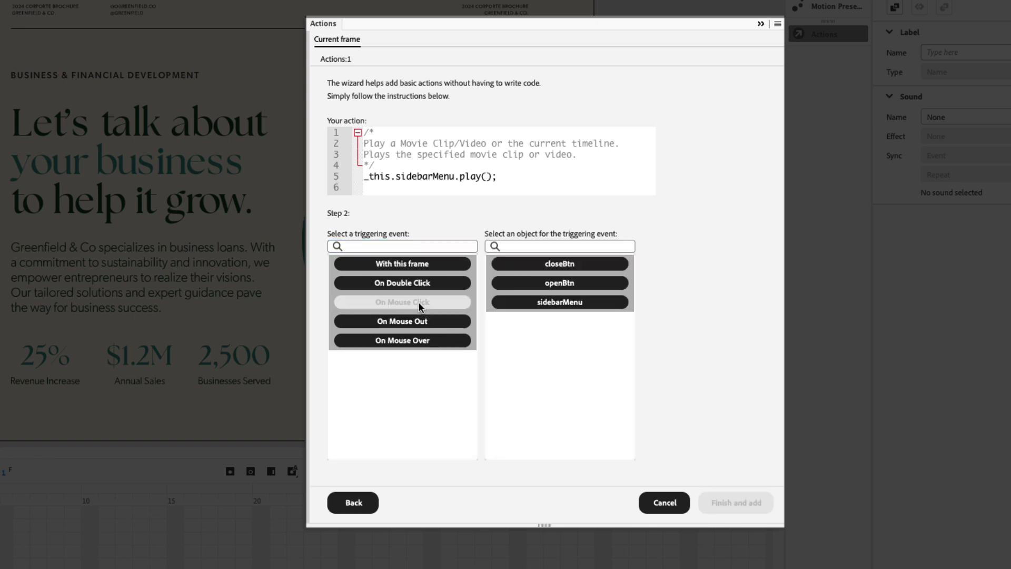
pyautogui.click(557, 269)
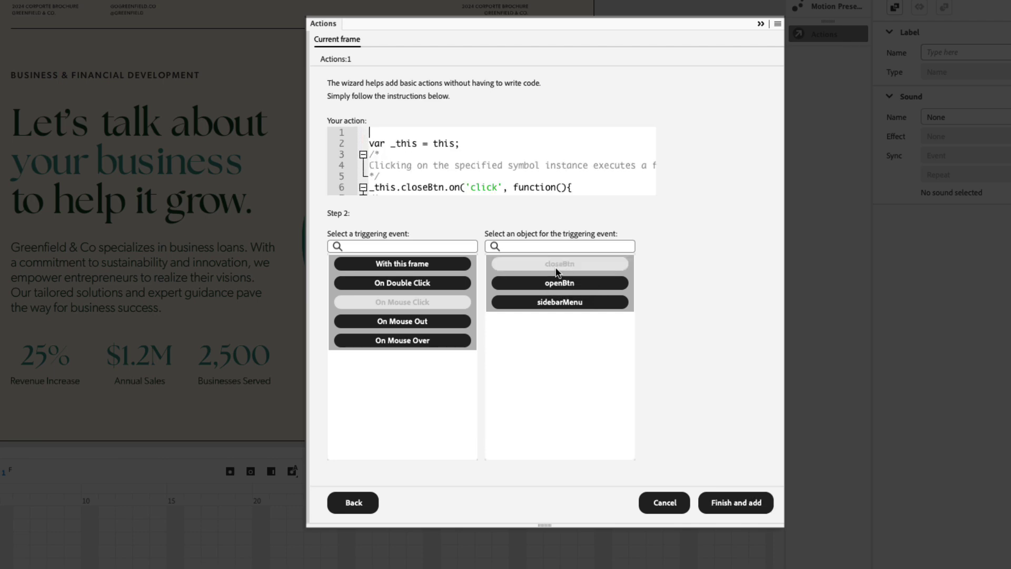
pyautogui.click(744, 503)
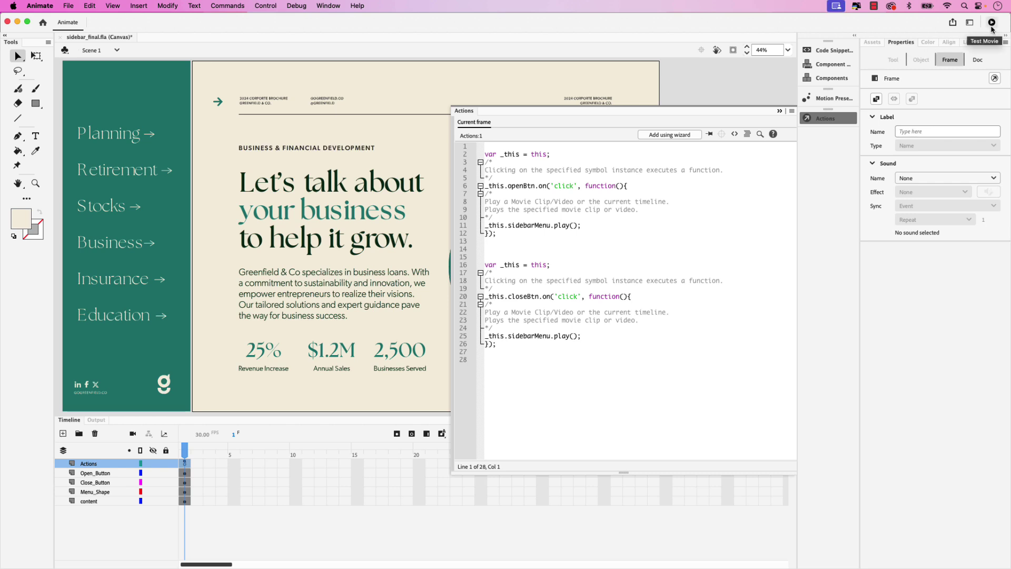
# Step: Test the movie in Chrome and click the arrow to slide the sidebar menu in
pyautogui.click(992, 23)
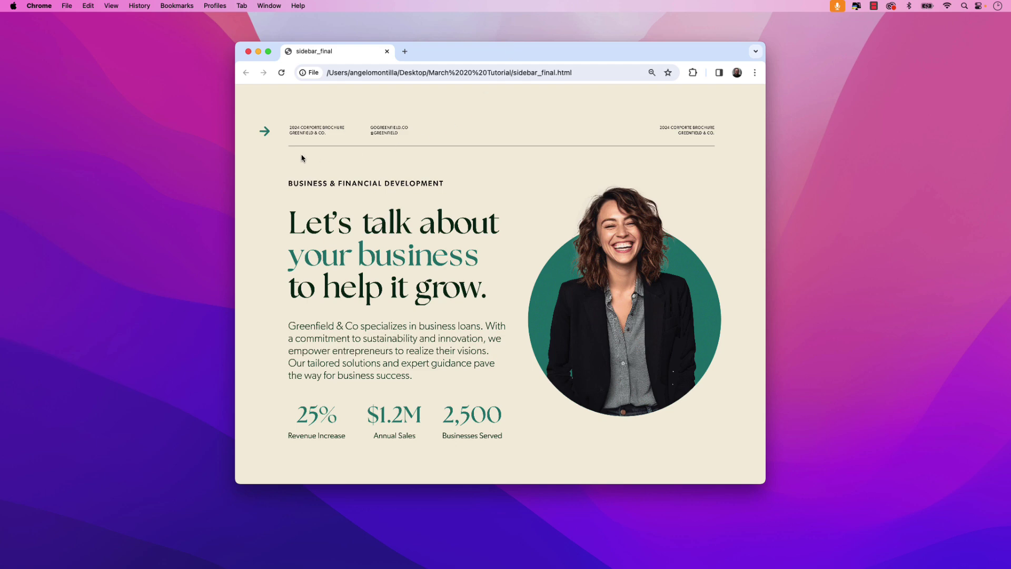
pyautogui.click(266, 134)
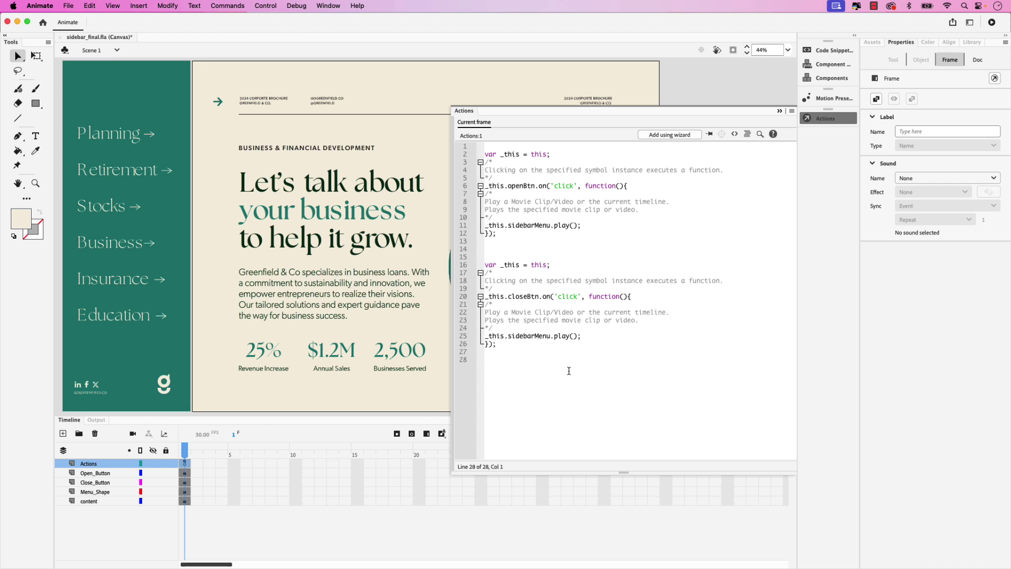
# Step: Type var sym = this; then this.openBtn.addEventListener("click", hideOpen) on a new line
pyautogui.write('var ')
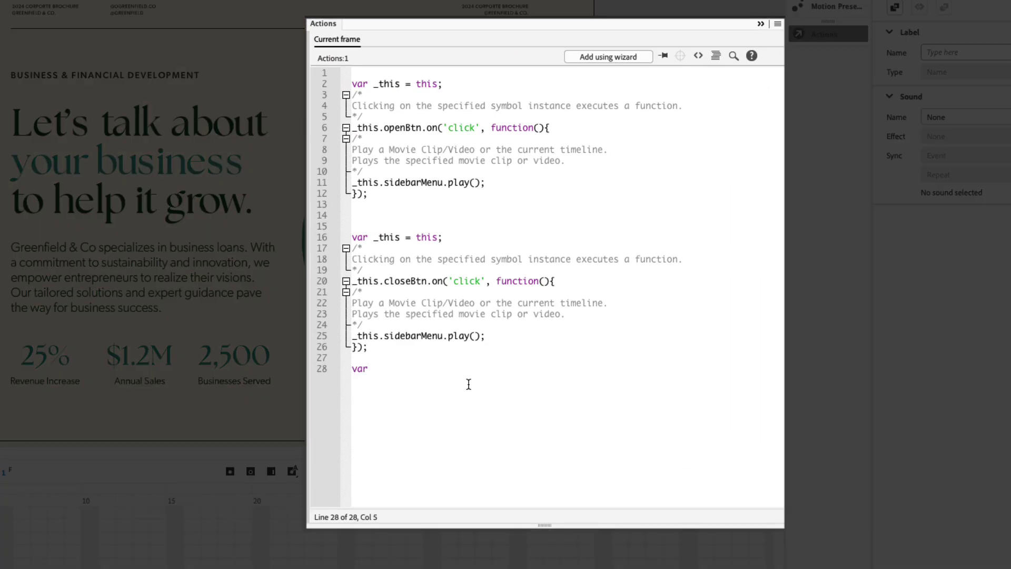
pyautogui.write('sym')
pyautogui.press('BackSpace')
pyautogui.write('m = this;')
pyautogui.press('Return')
pyautogui.press('Return')
pyautogui.write('this.op')
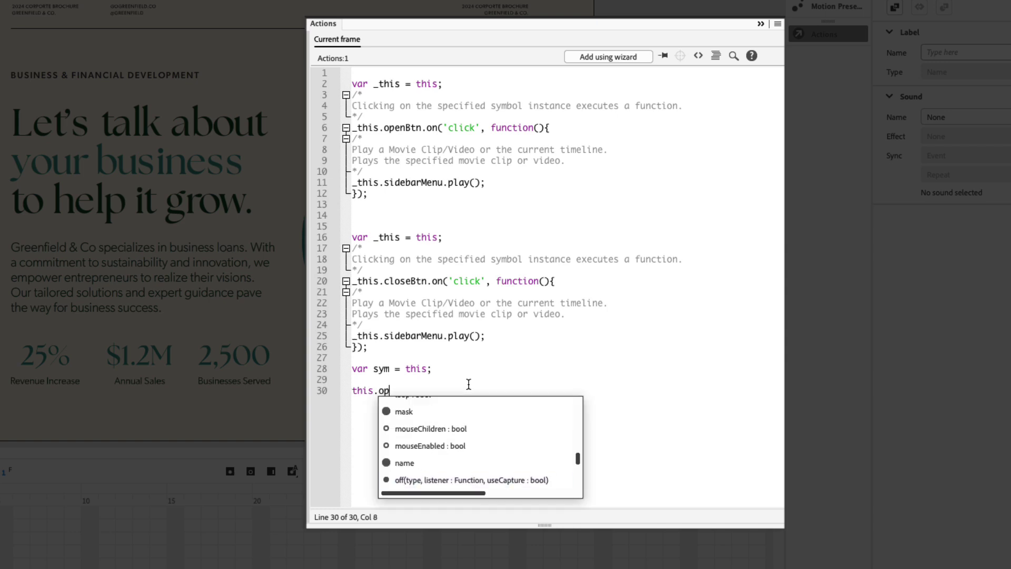
pyautogui.write('enBtn.addE')
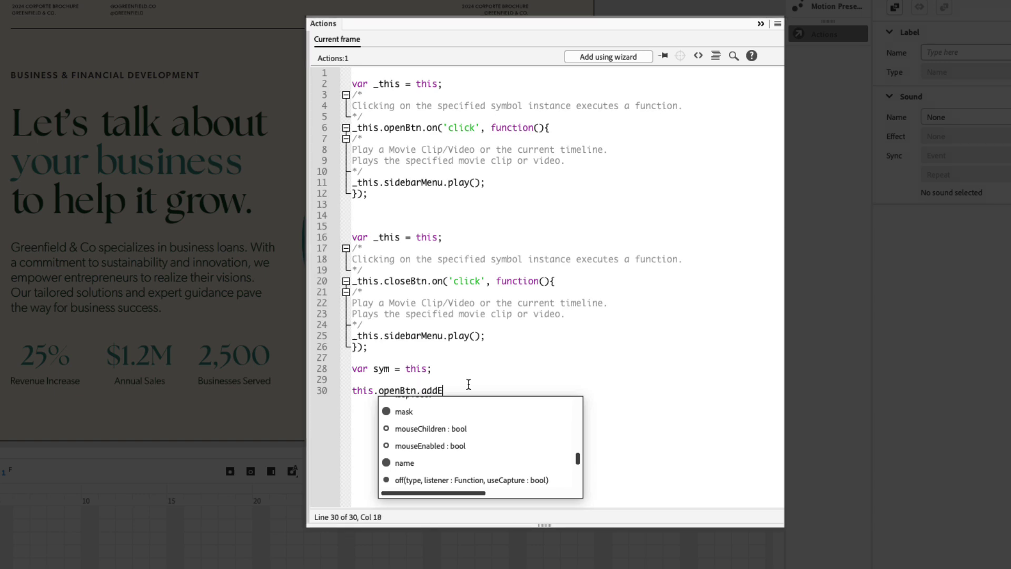
pyautogui.write('ventListener(')
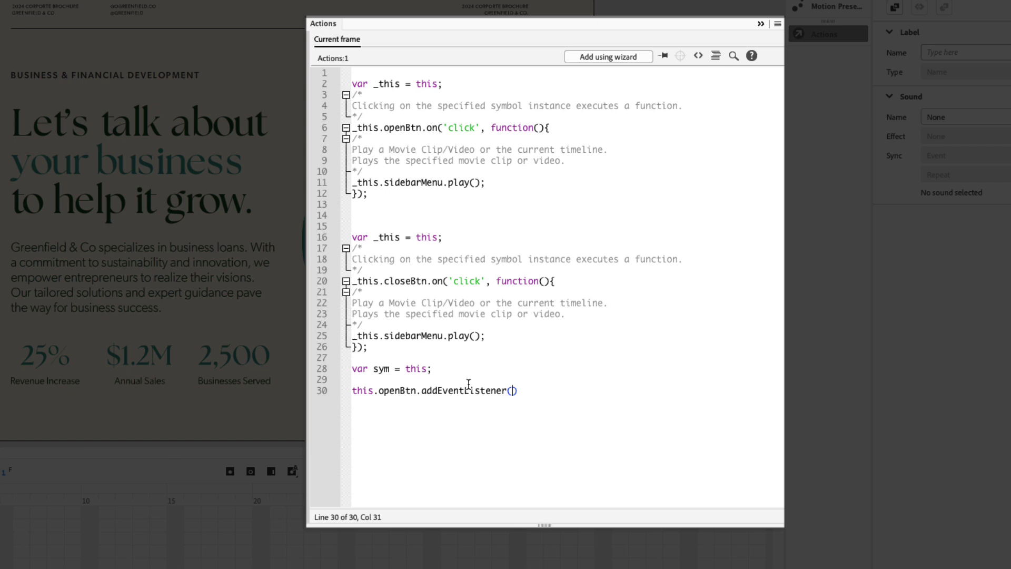
pyautogui.write('"click", hideOpen')
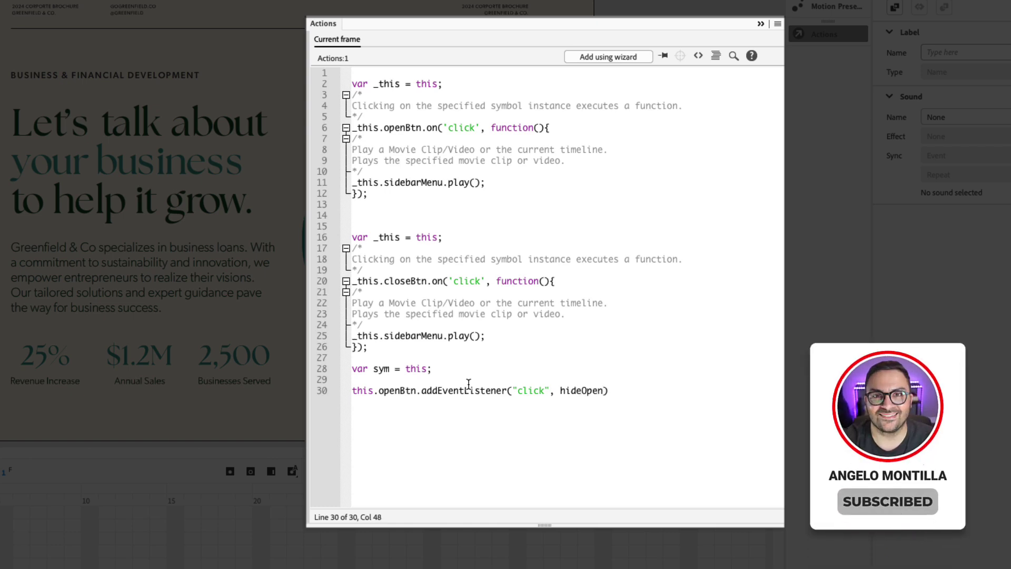
# Step: End the listener with a semicolon and write function hideOpen setting openBtn.visible false, closeBtn.visible true
pyautogui.press('End')
pyautogui.write(';')
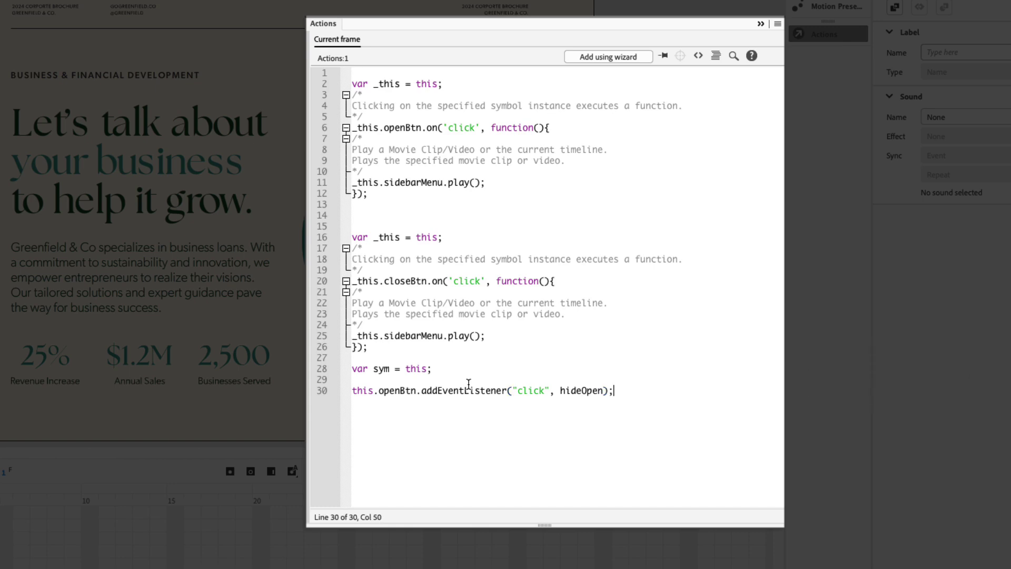
pyautogui.press('Return')
pyautogui.press('Return')
pyautogui.write('function ')
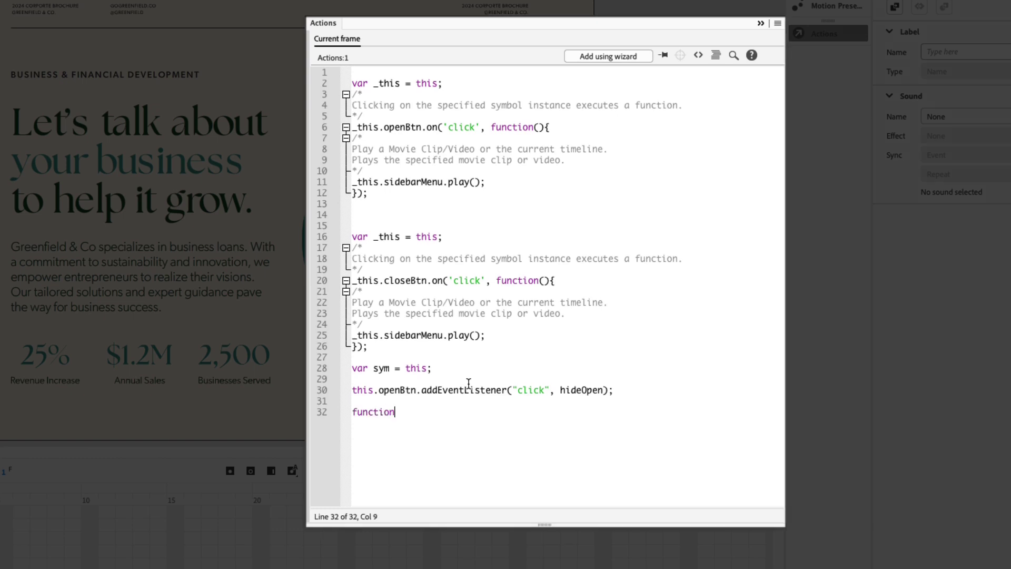
pyautogui.write('hide')
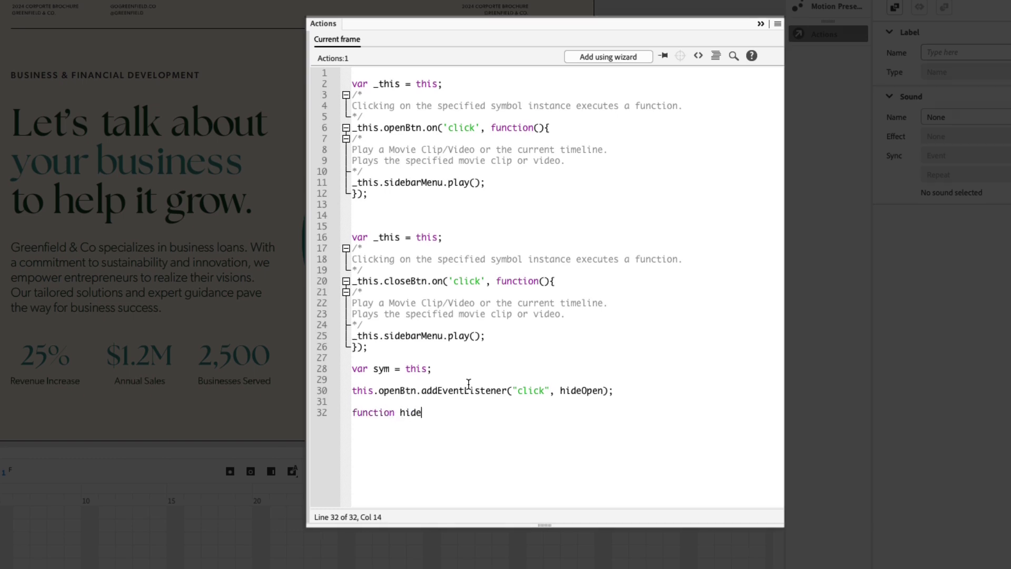
pyautogui.write('Open(){')
pyautogui.press('Return')
pyautogui.press('Return')
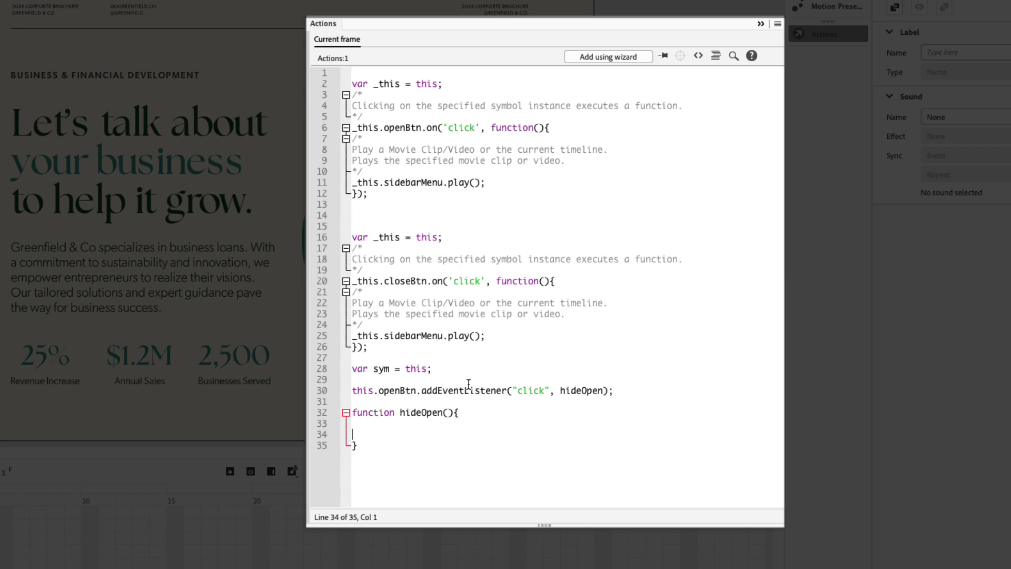
pyautogui.write('sym.op')
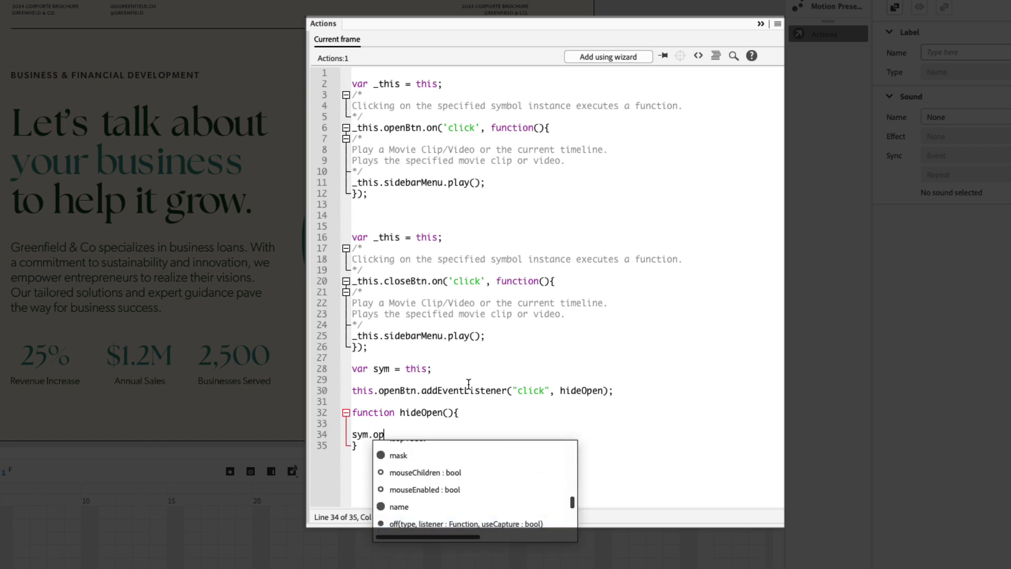
pyautogui.write('enBtn.visible ')
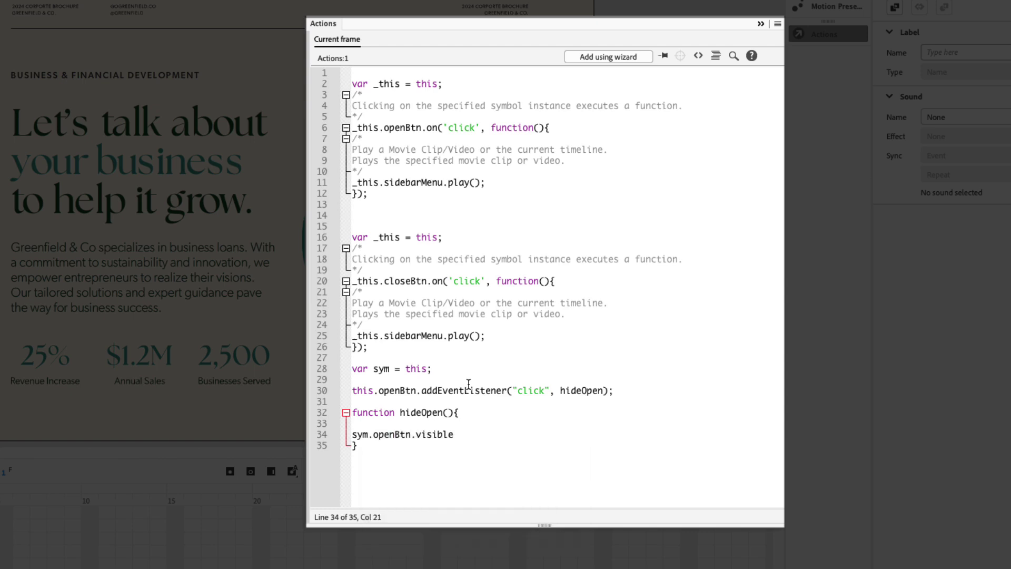
pyautogui.write('= false;')
pyautogui.press('Return')
pyautogui.write('sym.closeB')
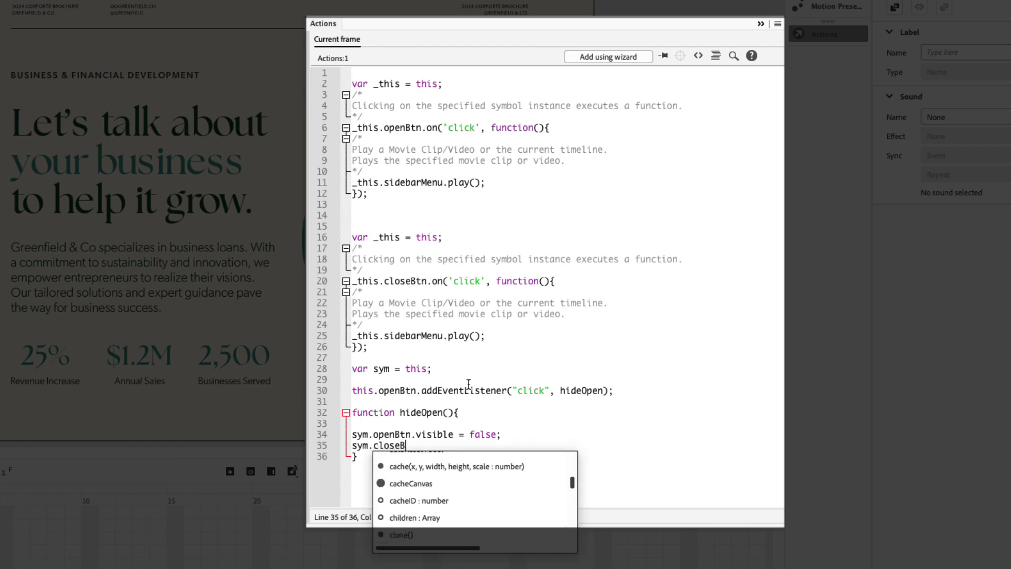
pyautogui.write('tn.visible = true;')
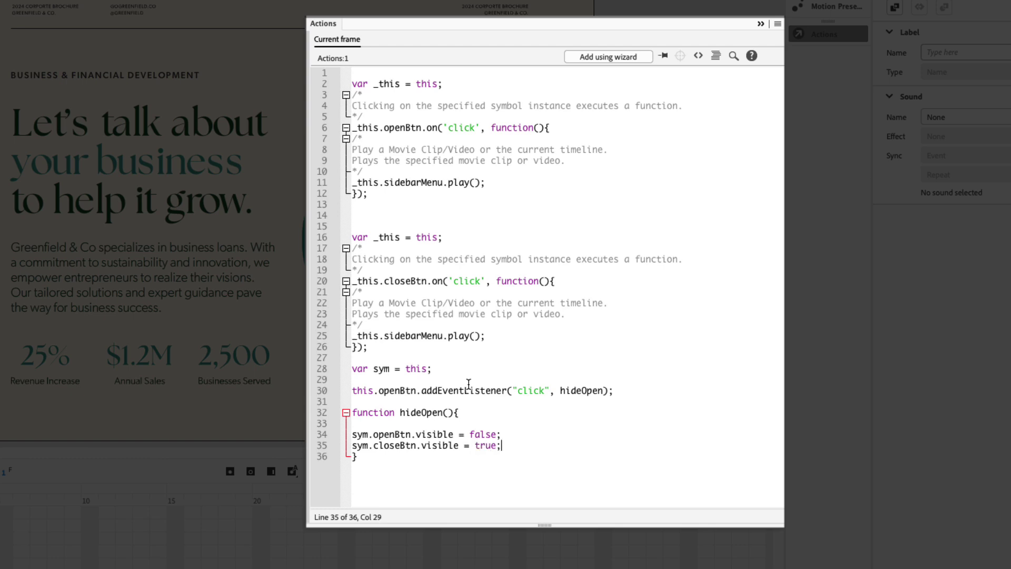
# Step: Copy the openBtn listener and hideOpen function block and paste it below
pyautogui.moveTo(395, 462); pyautogui.dragTo(349, 378)
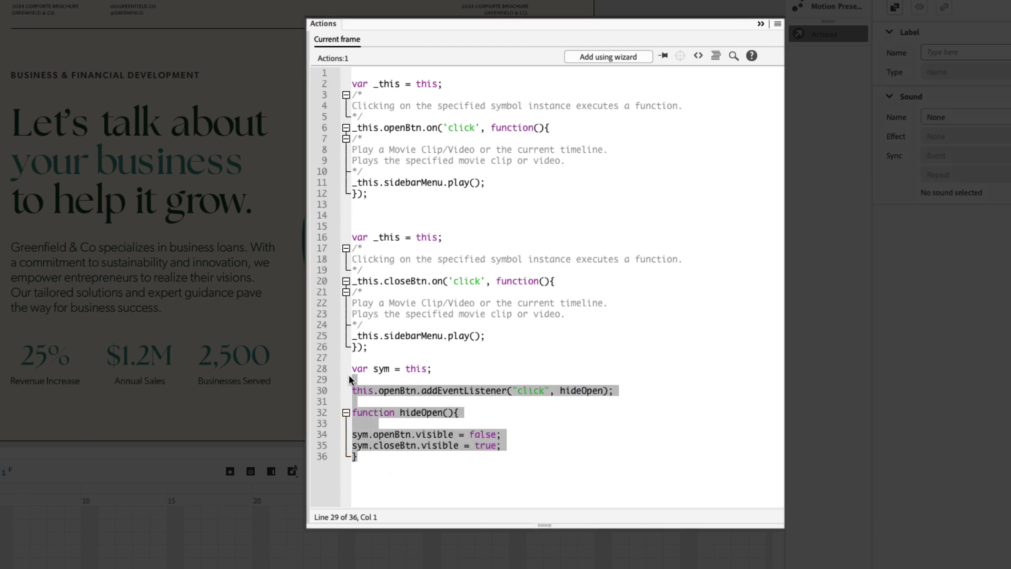
pyautogui.click(381, 460)
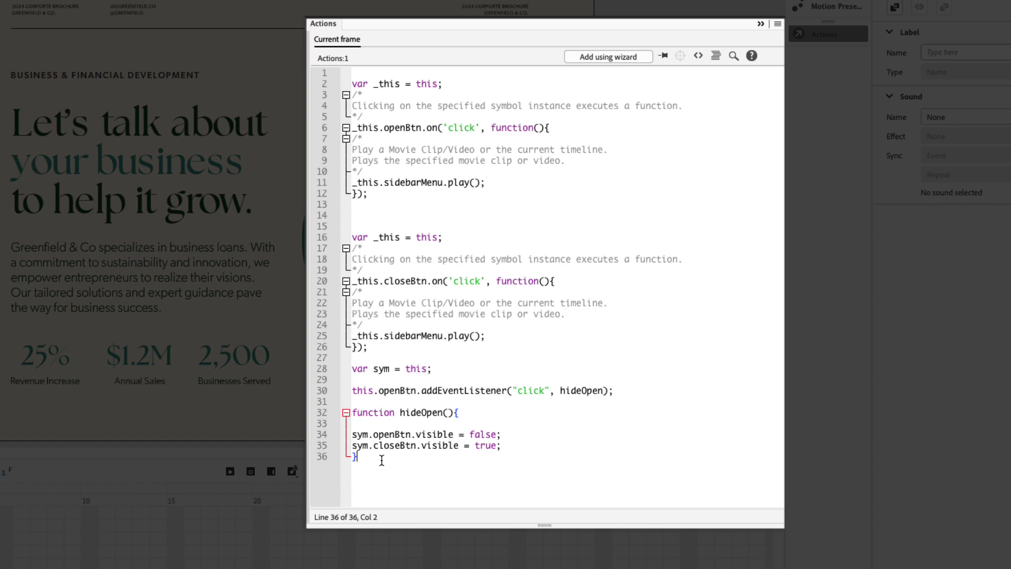
pyautogui.press('Return')
pyautogui.press('Return')
pyautogui.write('var sym = this;  this.openBtn.addEventListener("click", hideOpen);  function hideOpen(){  sym.openBtn.visible = false; sym.closeBtn.visible = true; }')
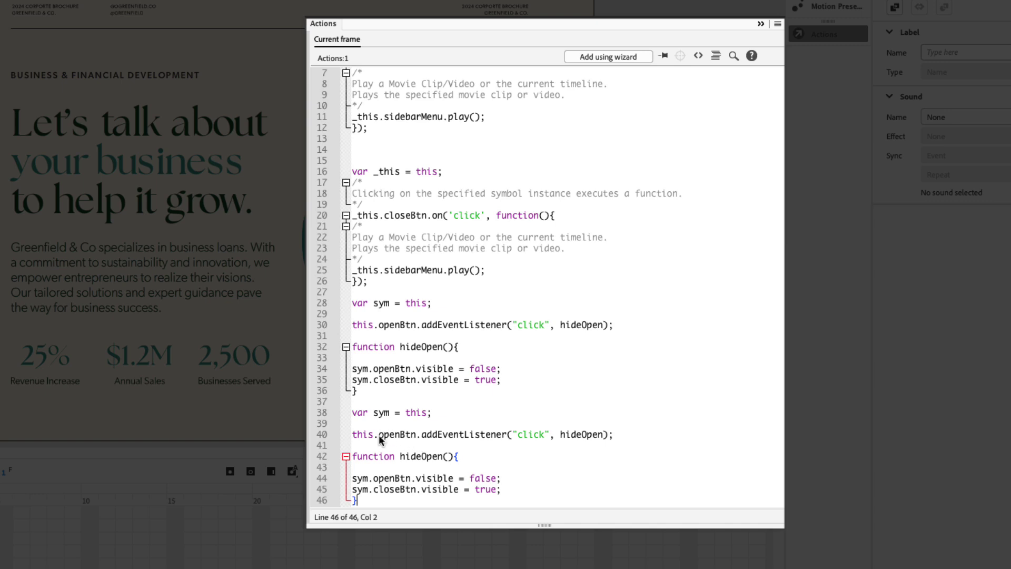
# Step: In the copy, change openBtn to closeBtn, hideOpen to showOpen, and swap the visibility values
pyautogui.moveTo(379, 434); pyautogui.dragTo(397, 435)
pyautogui.write('close')
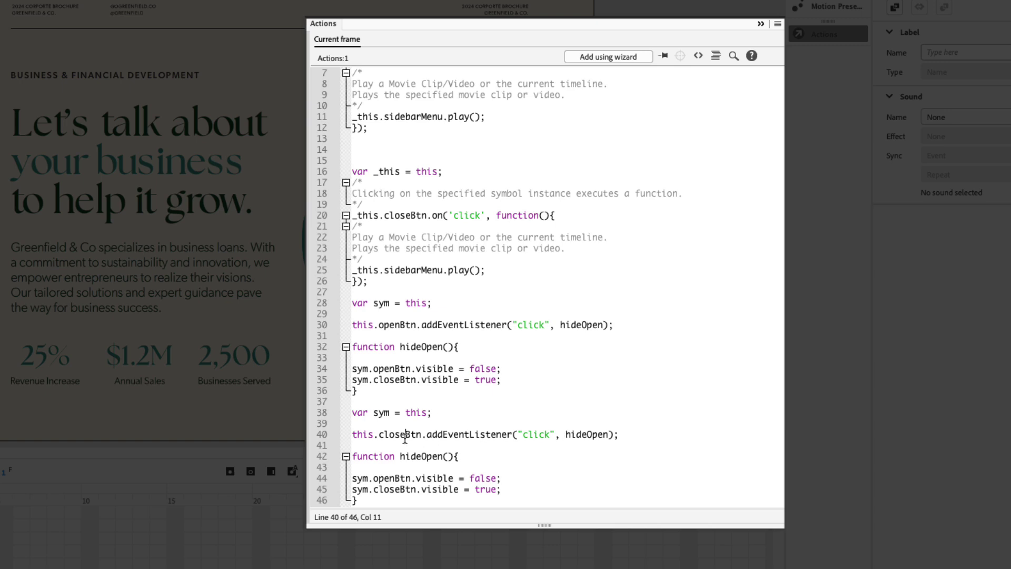
pyautogui.moveTo(566, 435); pyautogui.dragTo(576, 437)
pyautogui.moveTo(401, 456); pyautogui.dragTo(421, 460)
pyautogui.write('show')
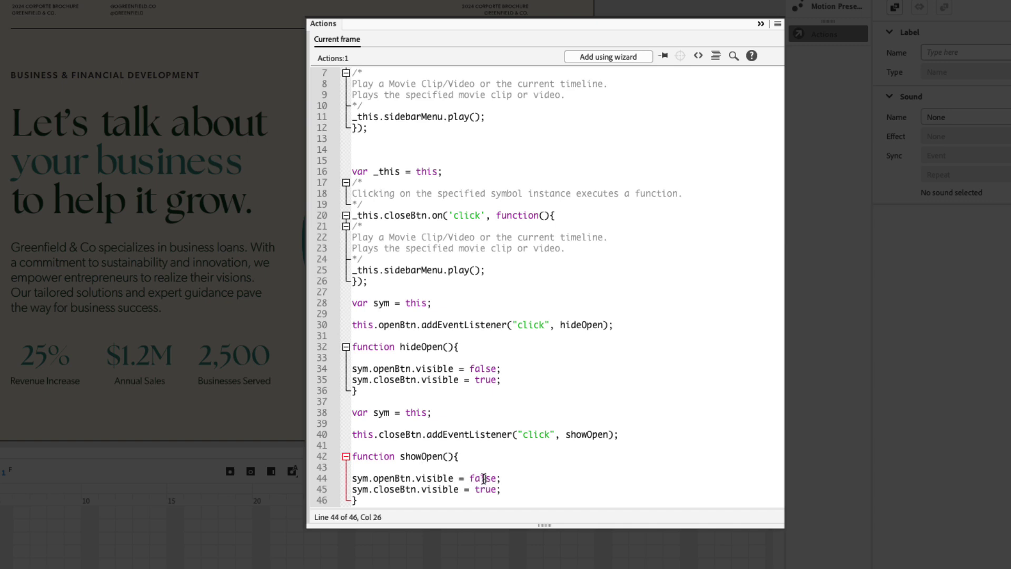
pyautogui.doubleClick(484, 478)
pyautogui.write('true')
pyautogui.doubleClick(483, 489)
# Step: Set the copied closeBtn visibility to false, then test opening and closing the sidebar in Chrome
pyautogui.write('false')
pyautogui.click(444, 498)
pyautogui.press('Return')
pyautogui.press('Return')
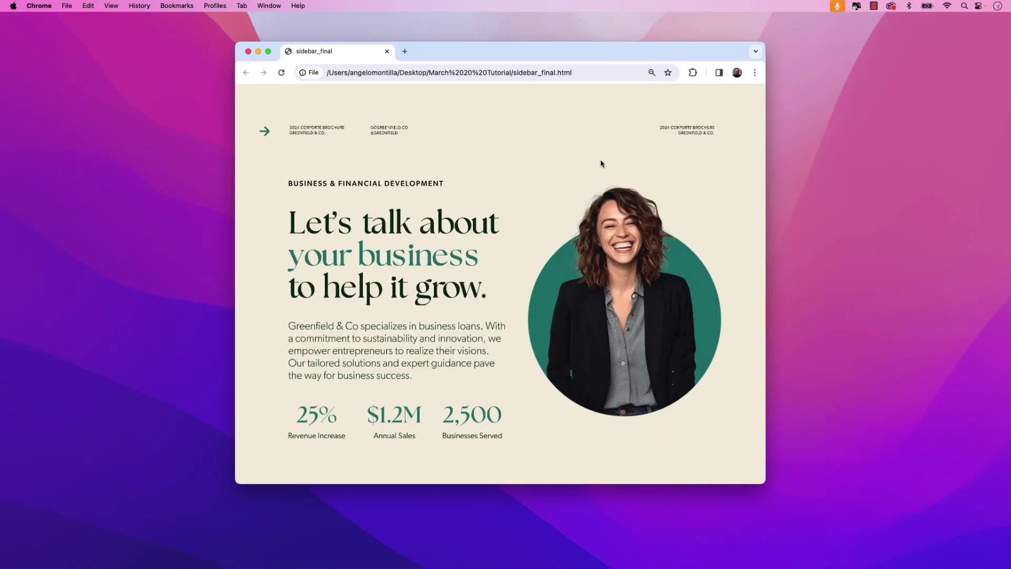
pyautogui.click(265, 132)
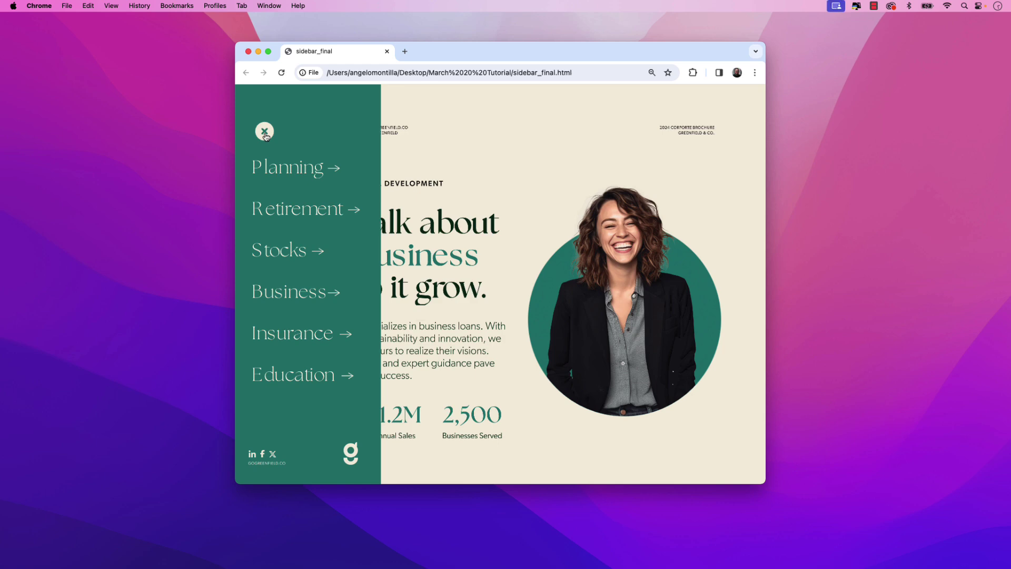
pyautogui.click(266, 134)
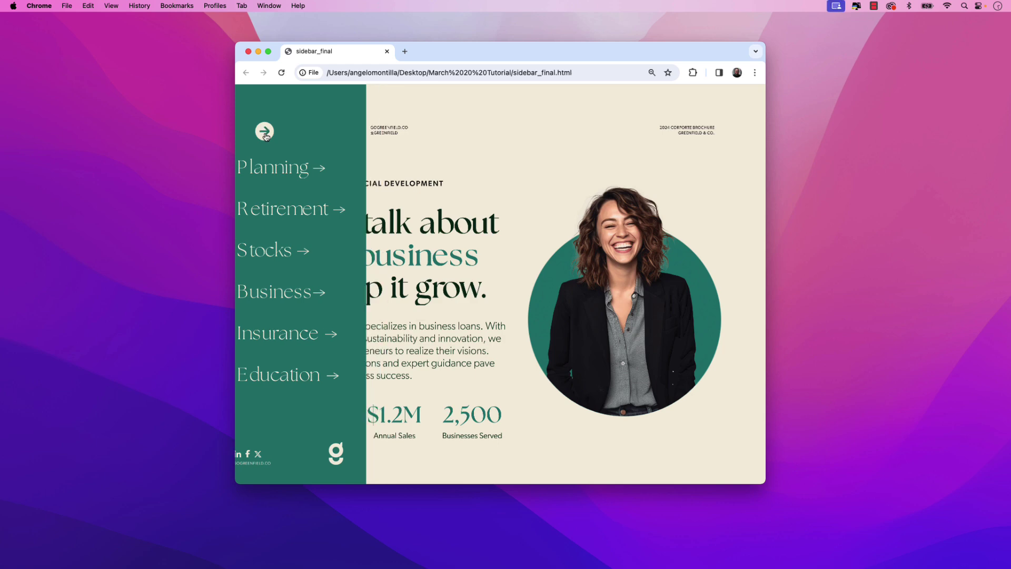